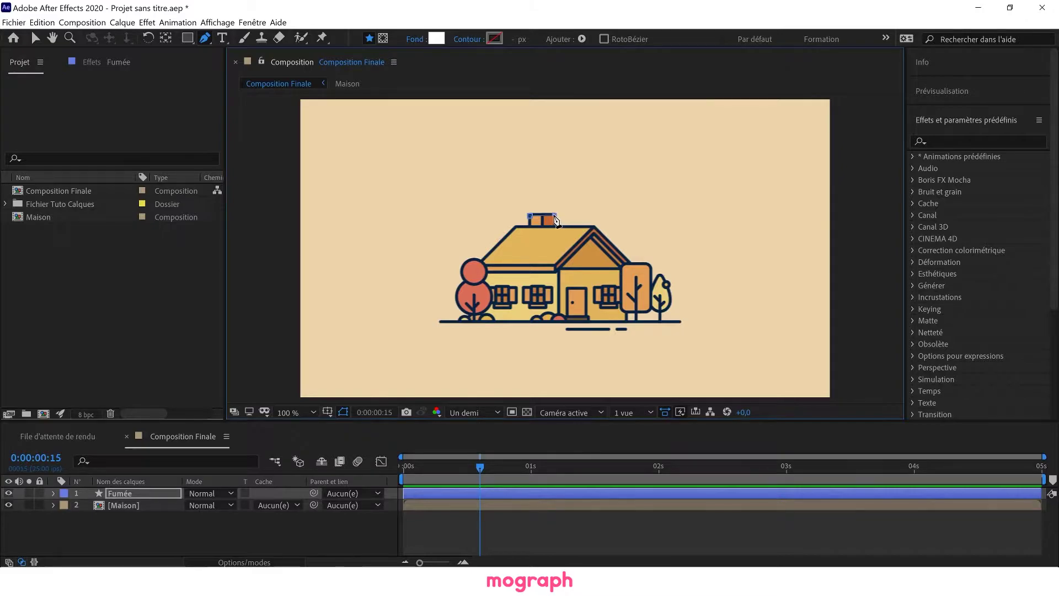
# Extend the Fumée path with two points above the frame and close it at the chimney as a white smoke funnel.
pyautogui.press(',')
pyautogui.press(',')
pyautogui.press(',')
pyautogui.press(',')
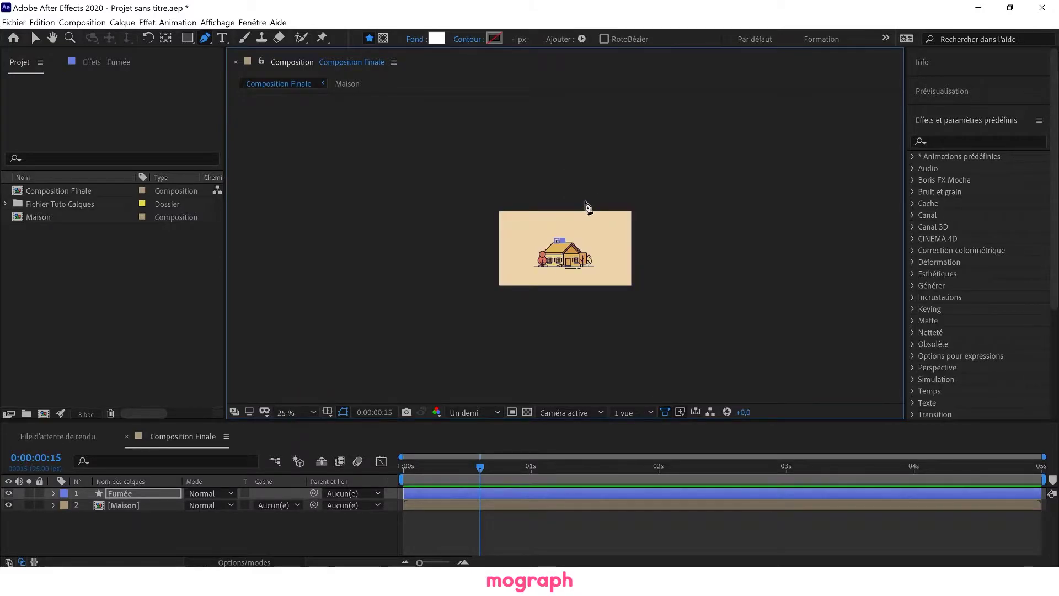
pyautogui.click(579, 203)
pyautogui.click(536, 201)
pyautogui.click(556, 240)
pyautogui.click(562, 240)
pyautogui.press('.')
pyautogui.press('.')
pyautogui.press('.')
pyautogui.press('.')
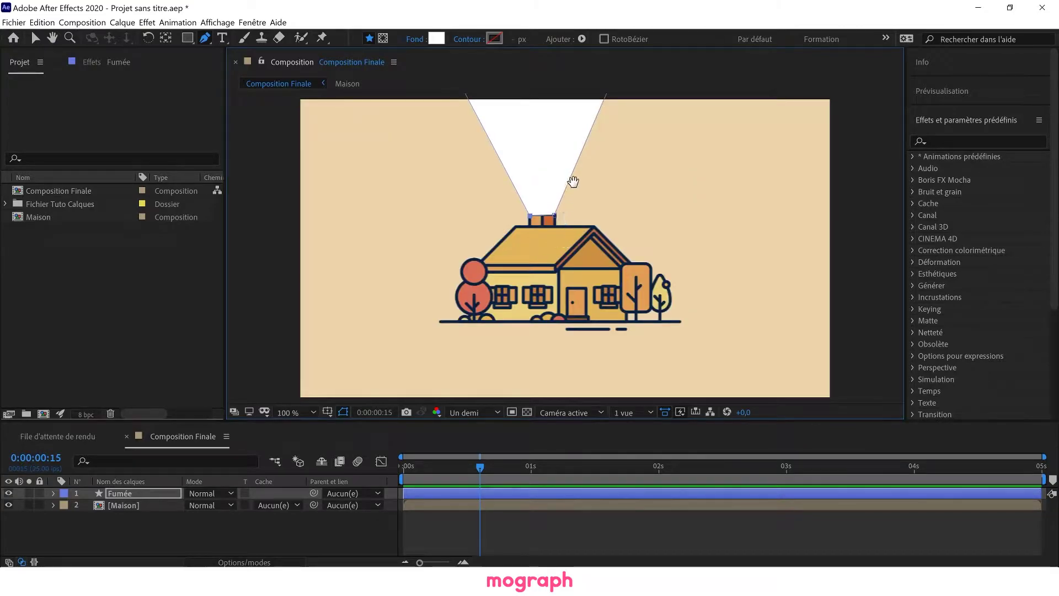
# Reposition the two upper vertices of the smoke shape to make the funnel narrower, keeping them above the frame.
pyautogui.moveTo(572, 182); pyautogui.dragTo(594, 279)
pyautogui.click(35, 37)
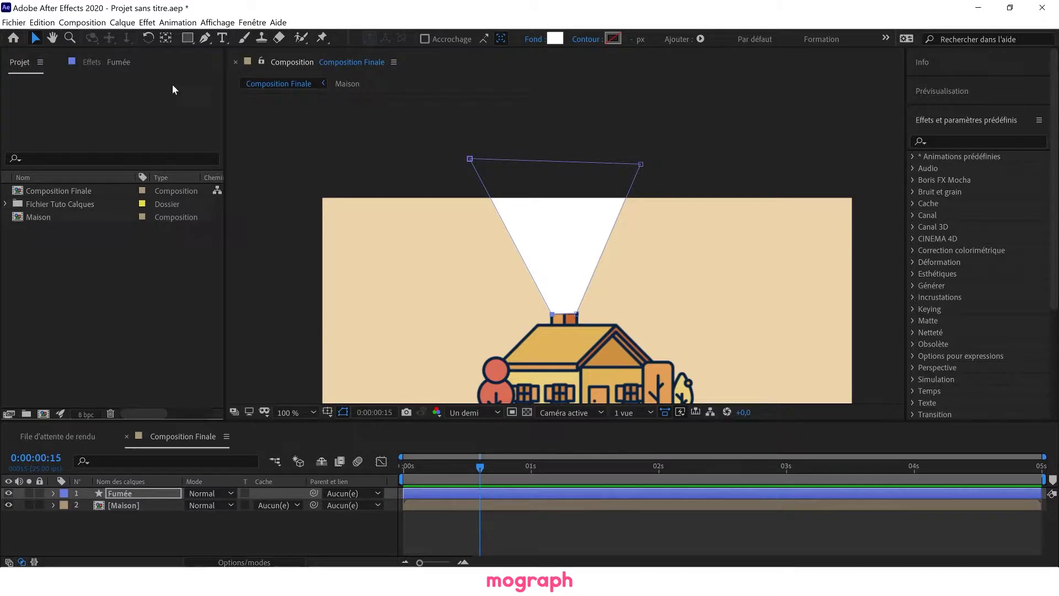
pyautogui.click(467, 159)
pyautogui.moveTo(468, 159); pyautogui.dragTo(478, 177)
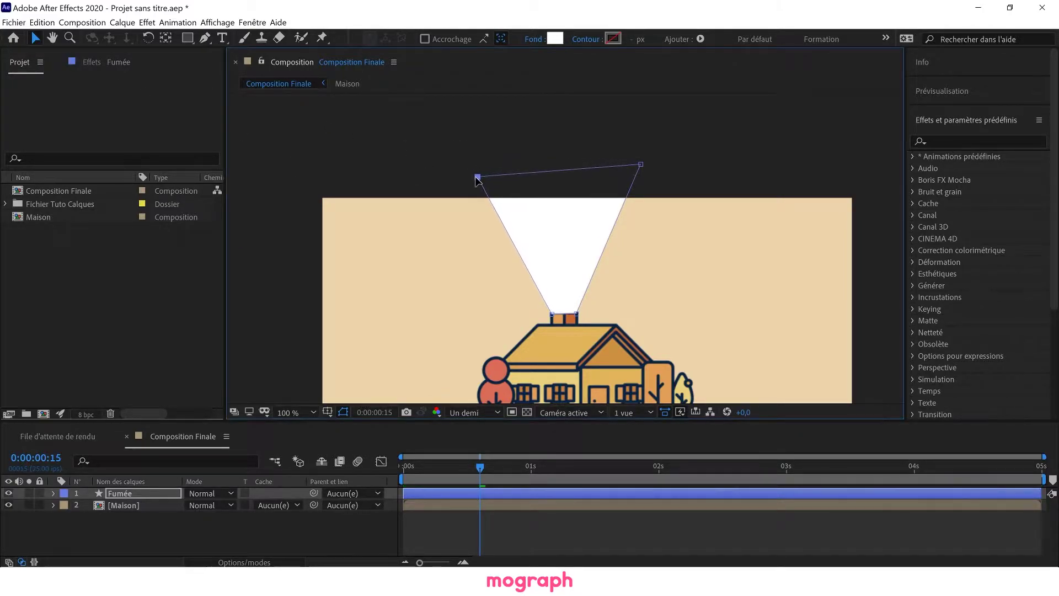
pyautogui.moveTo(642, 164); pyautogui.dragTo(602, 183)
pyautogui.moveTo(477, 177); pyautogui.dragTo(468, 187)
# Move the smoke shape's two lower vertices inward and slightly down so they sit close together inside the chimney.
pyautogui.press('.')
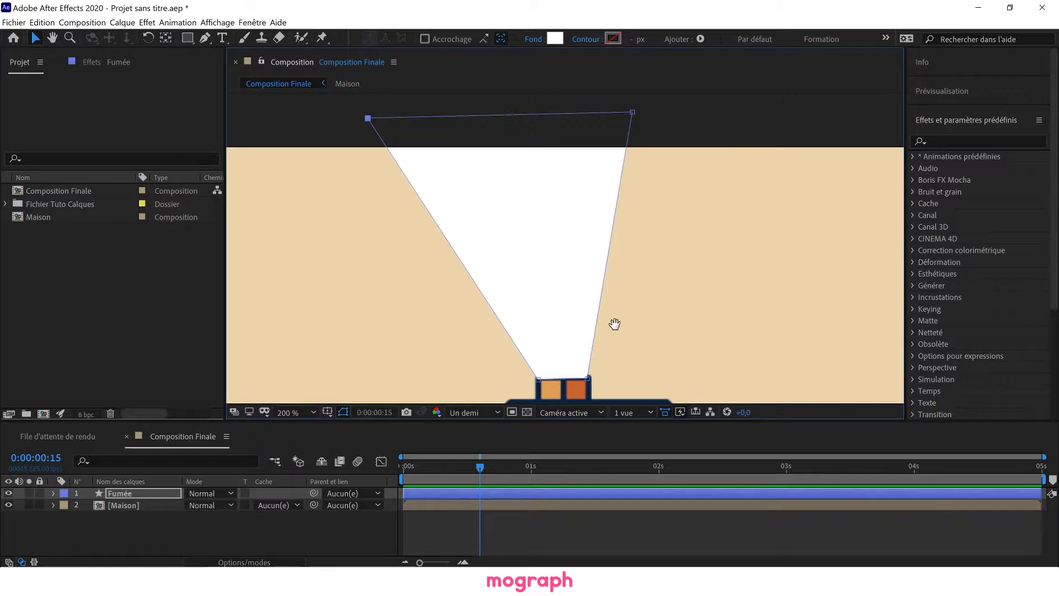
pyautogui.press('h')
pyautogui.moveTo(608, 329); pyautogui.dragTo(592, 237)
pyautogui.press('v')
pyautogui.press('.')
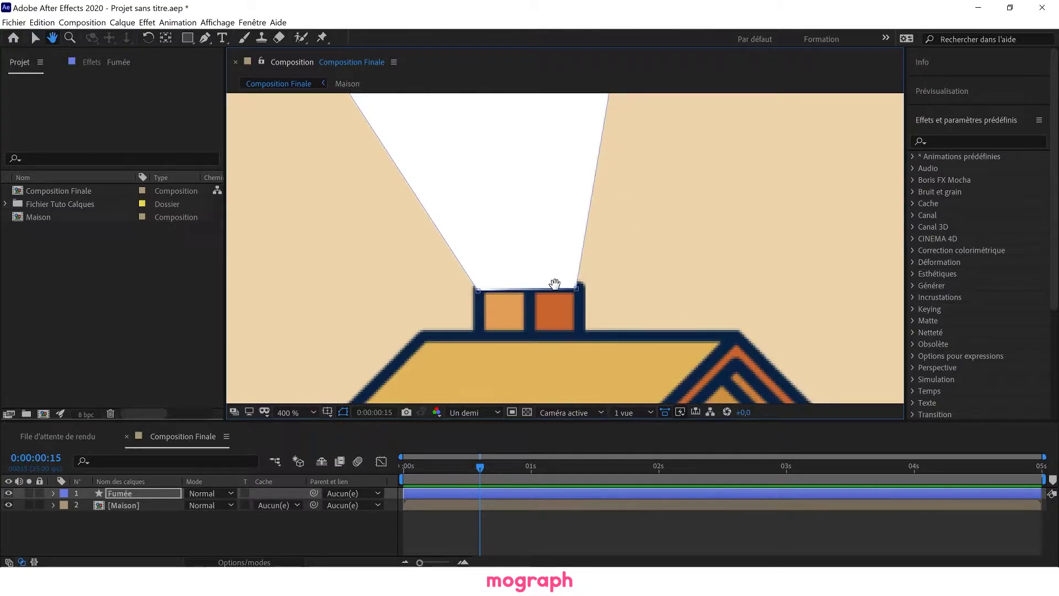
pyautogui.moveTo(576, 288); pyautogui.dragTo(544, 305)
pyautogui.moveTo(476, 288); pyautogui.dragTo(519, 306)
# Place the Fumée layer beneath the Maison layer and deselect it.
pyautogui.press(',')
pyautogui.press(',')
pyautogui.press(',')
pyautogui.press('.')
pyautogui.press('h')
pyautogui.moveTo(589, 255); pyautogui.dragTo(577, 217)
pyautogui.press('v')
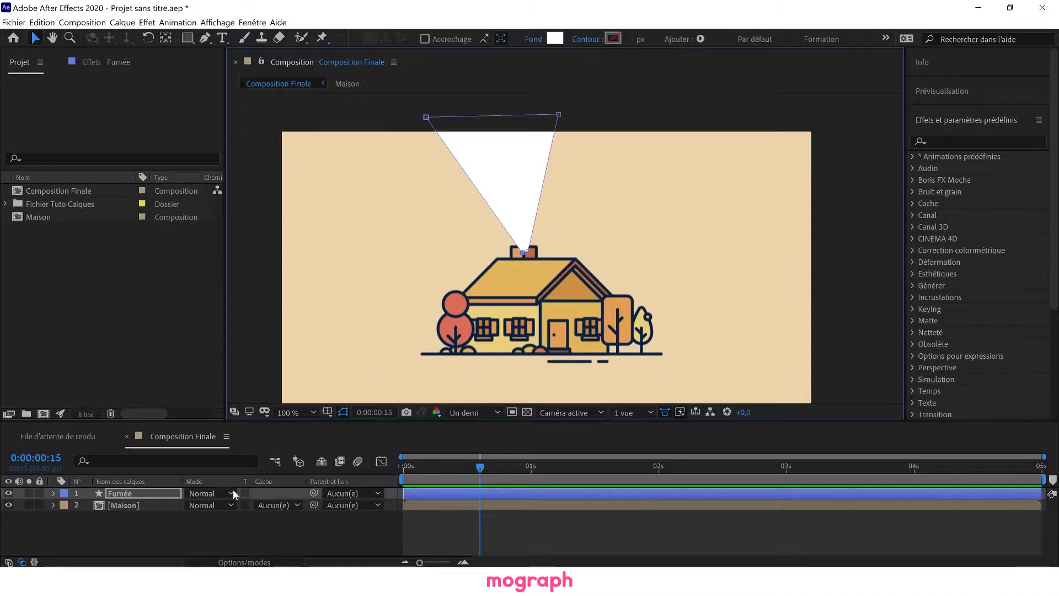
pyautogui.moveTo(137, 495); pyautogui.dragTo(137, 520)
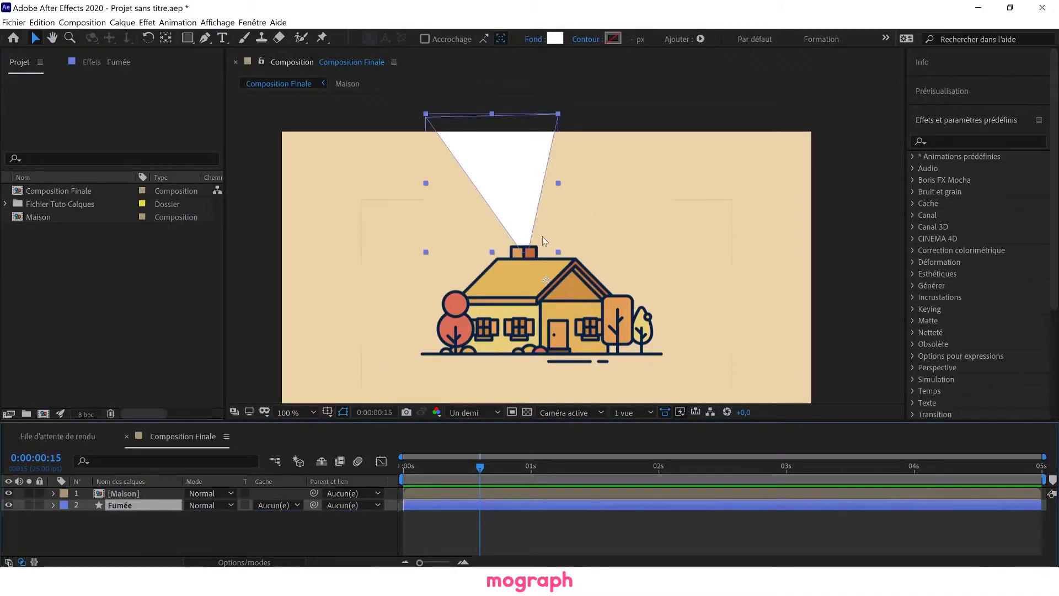
pyautogui.click(635, 103)
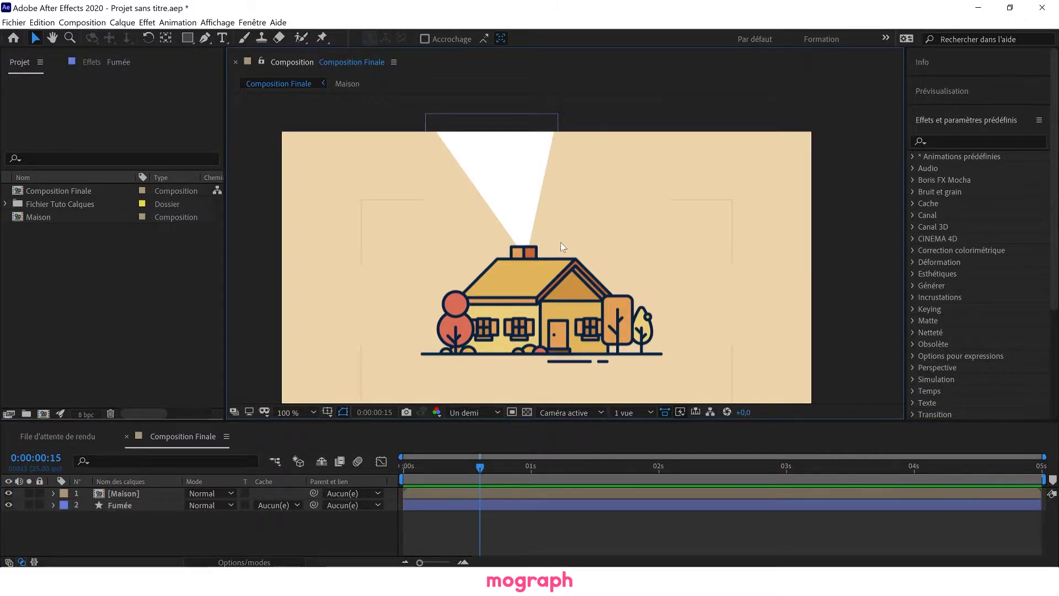
# Find the Onde progressive effect, apply it to the Fumée layer, and preview the smoke animation.
pyautogui.click(761, 44)
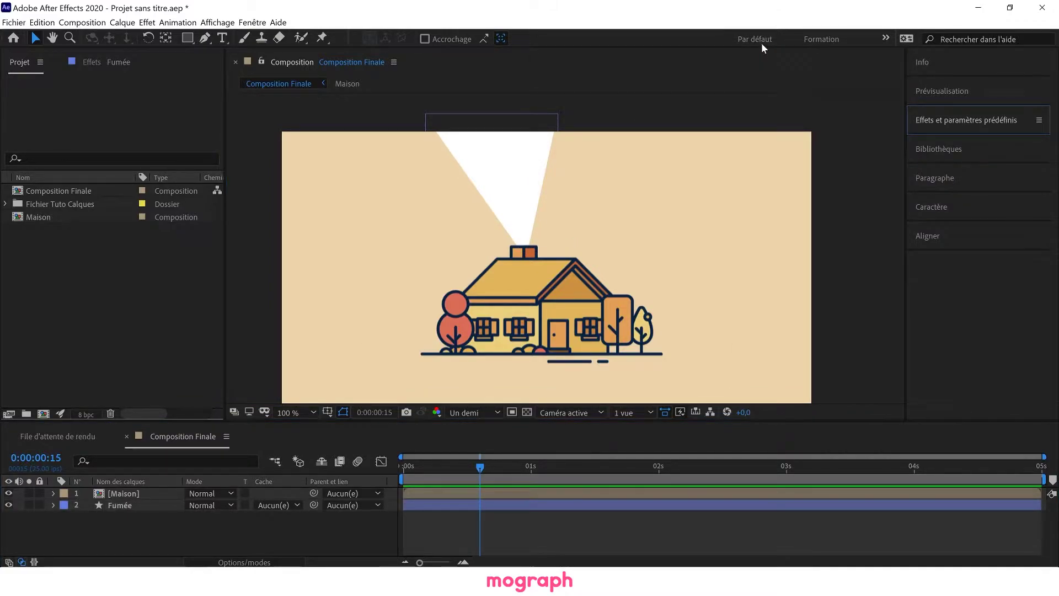
pyautogui.click(969, 121)
pyautogui.click(962, 142)
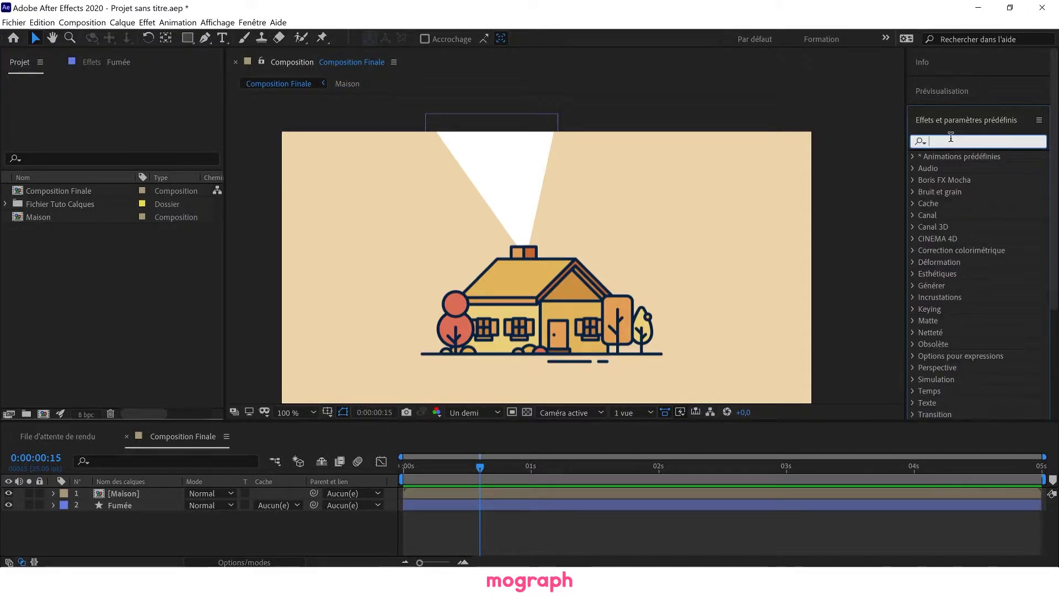
pyautogui.write('onde pro')
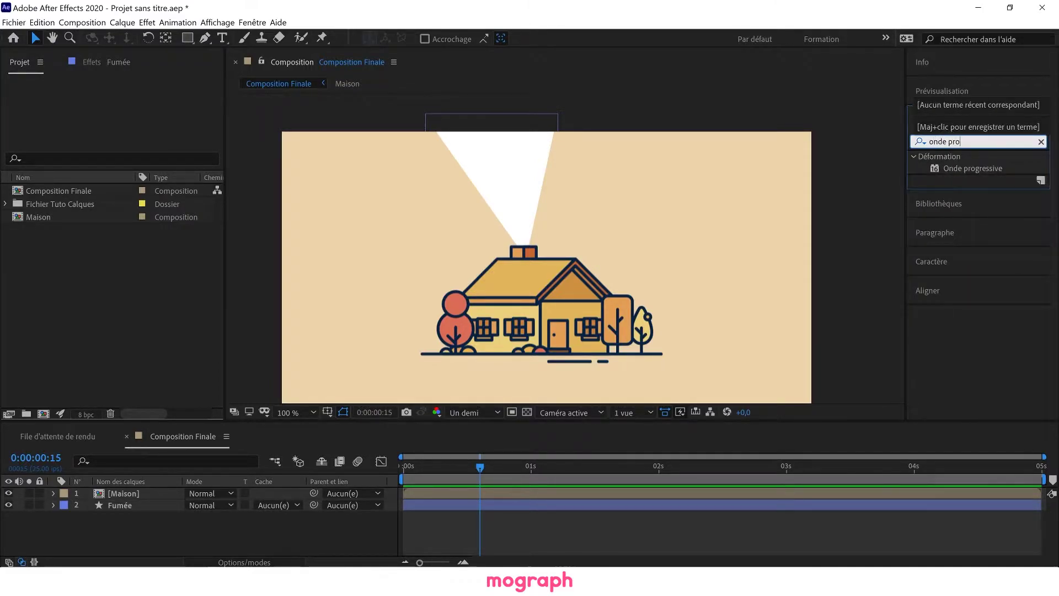
pyautogui.write('gress')
pyautogui.moveTo(971, 166); pyautogui.dragTo(133, 505)
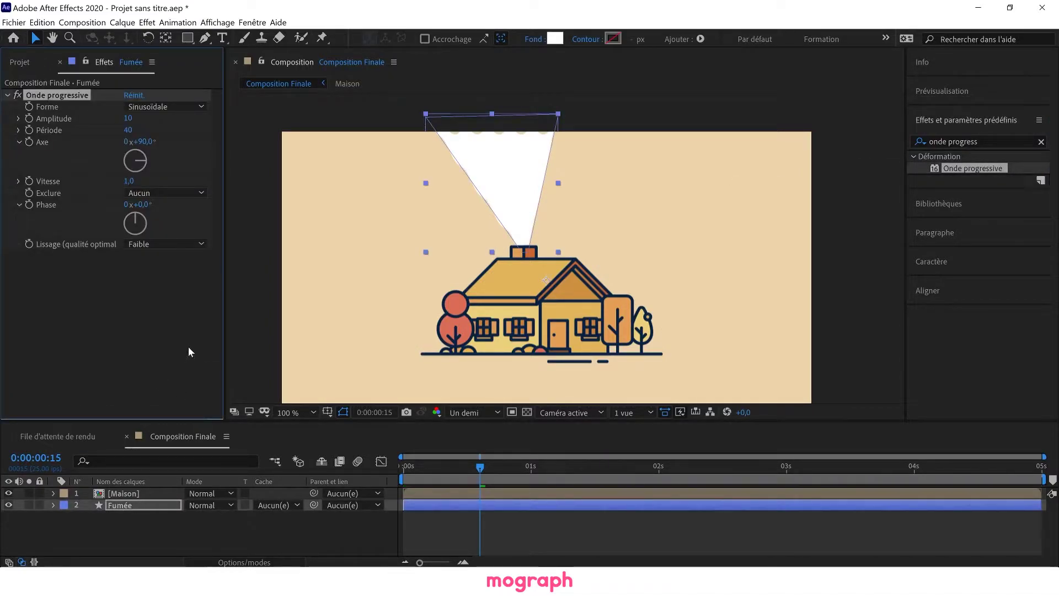
pyautogui.click(269, 139)
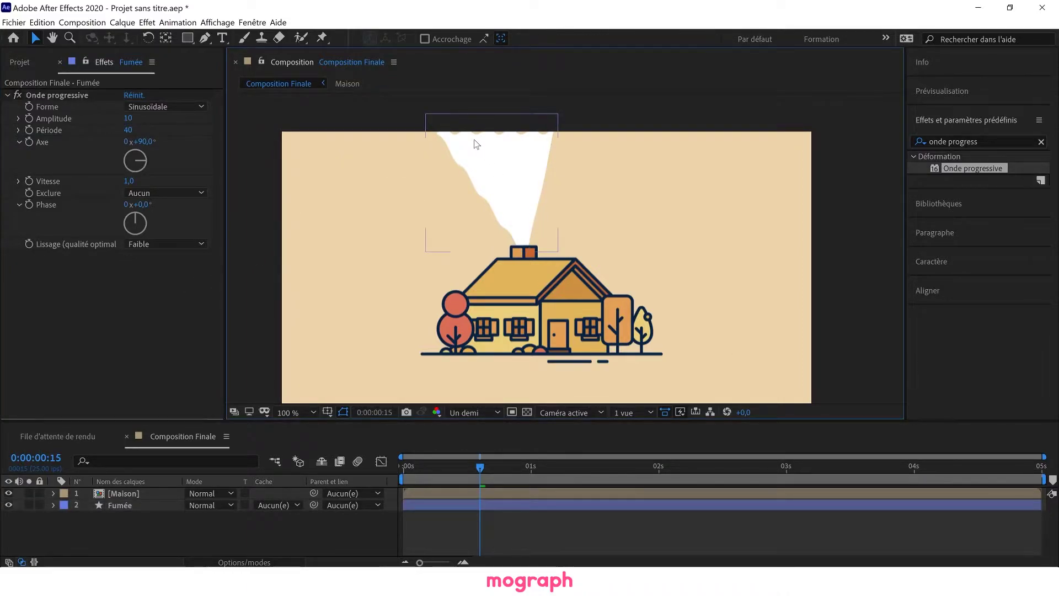
pyautogui.press('space')
pyautogui.press('space')
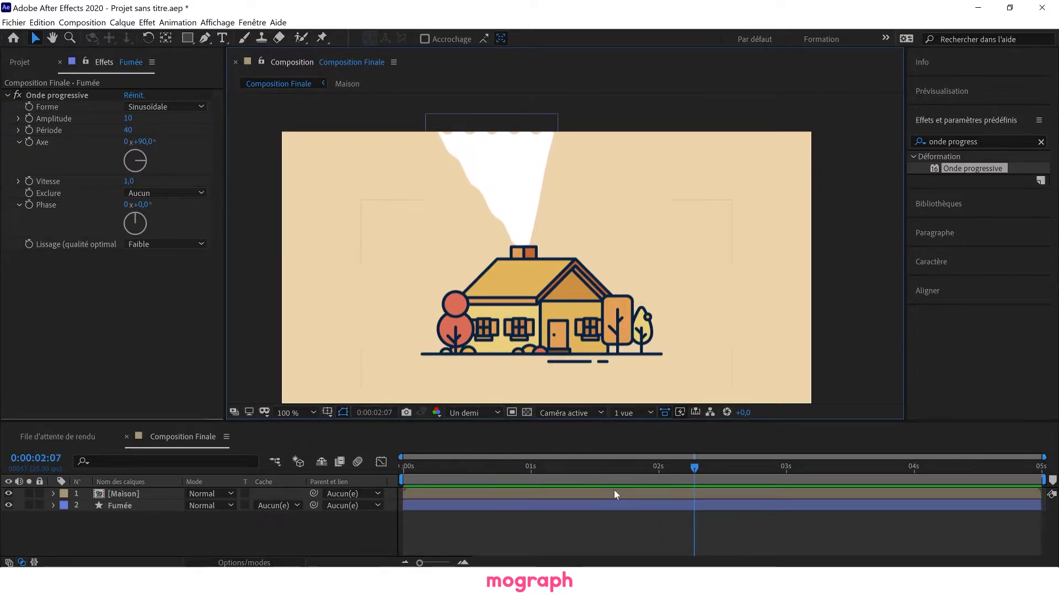
pyautogui.moveTo(596, 473); pyautogui.dragTo(490, 470)
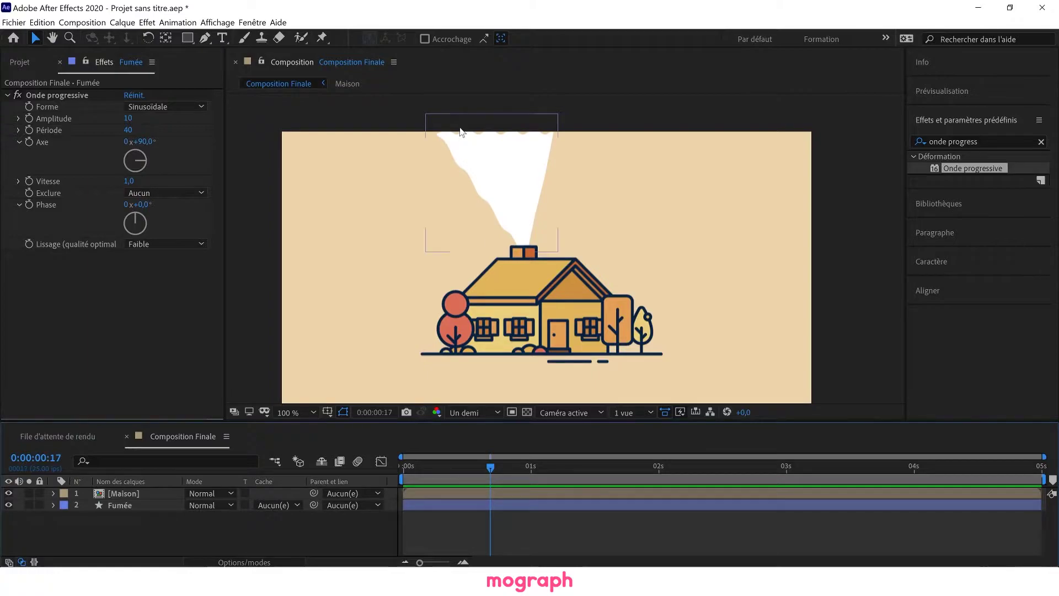
# Set the Onde progressive effect's Axe to 0° and preview the smoke.
pyautogui.click(146, 142)
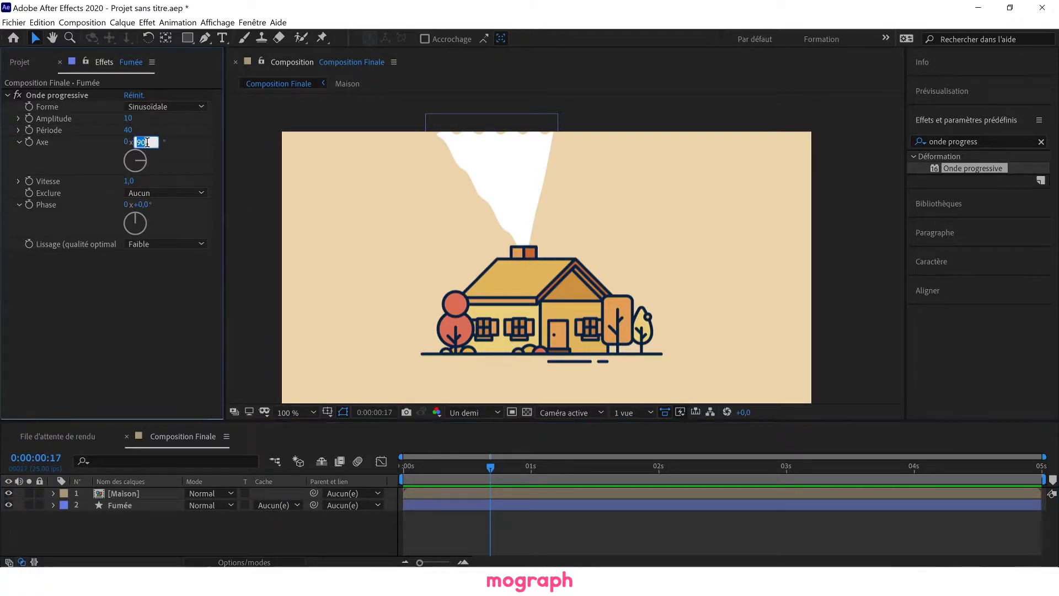
pyautogui.press('Return')
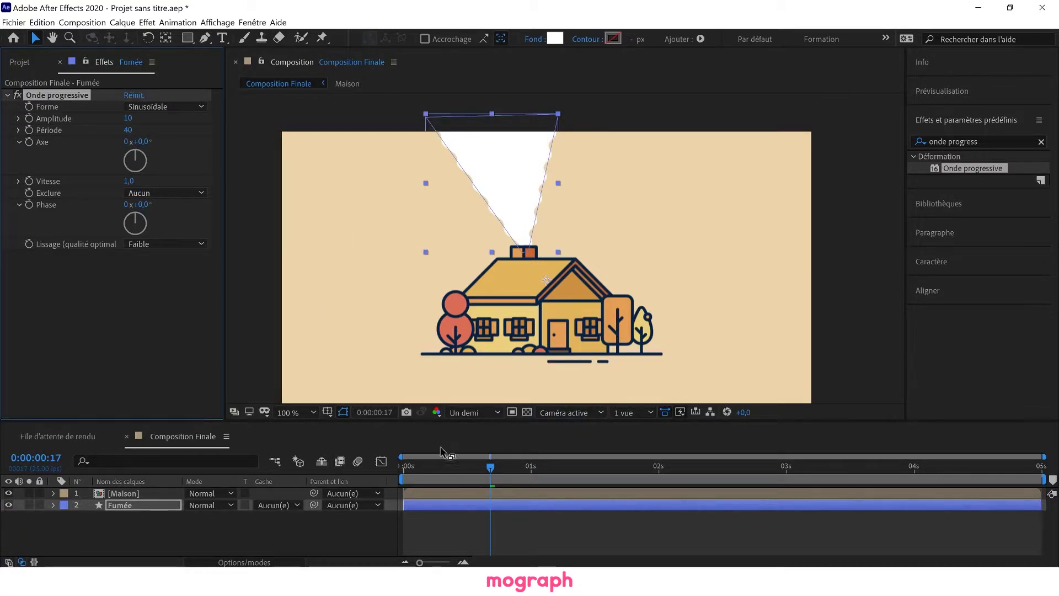
pyautogui.press('space')
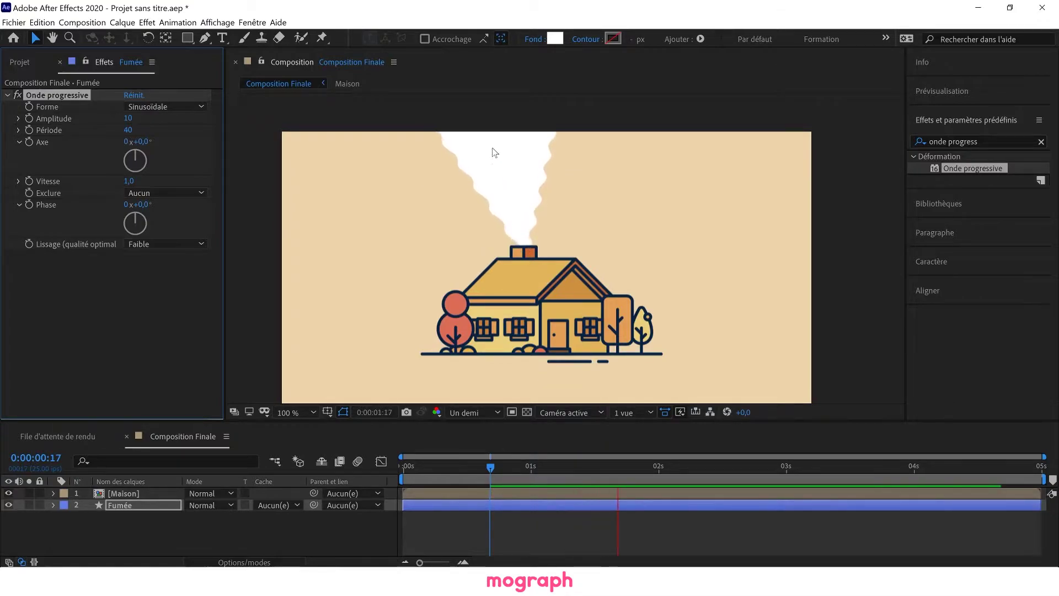
pyautogui.press('space')
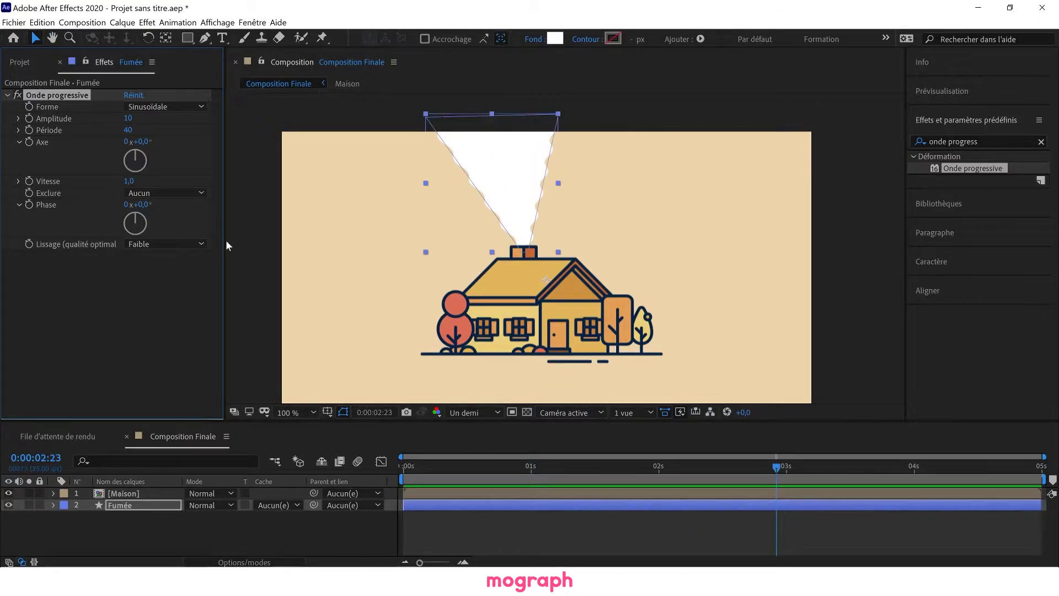
# Set the Onde progressive Amplitude to 15 and Période to 75, and preview the smoke from 0:00:00:07.
pyautogui.click(149, 219)
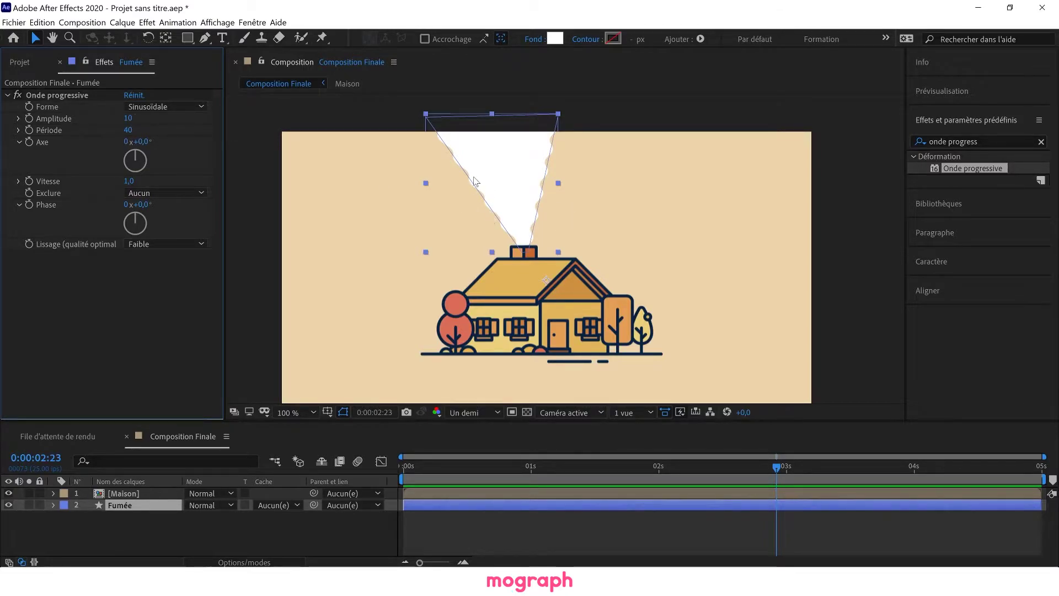
pyautogui.click(128, 119)
pyautogui.write('15')
pyautogui.press('Return')
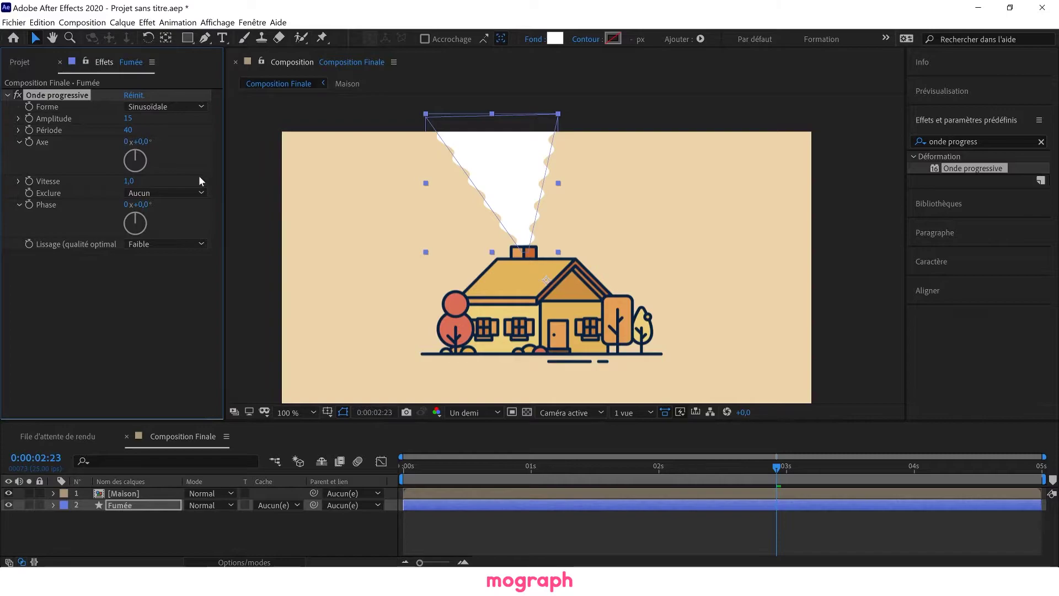
pyautogui.click(130, 130)
pyautogui.write('75')
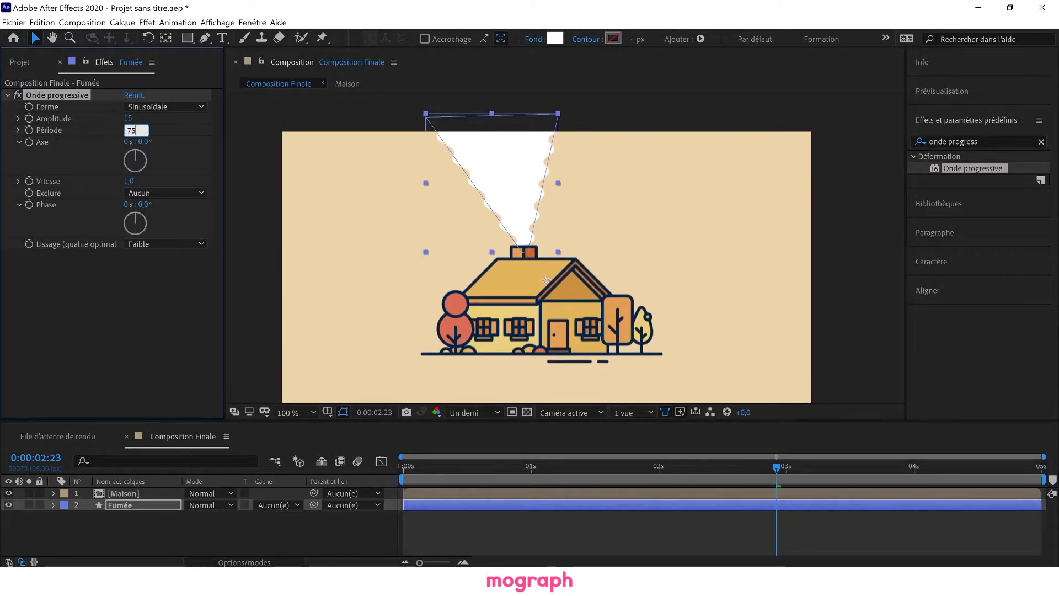
pyautogui.press('Return')
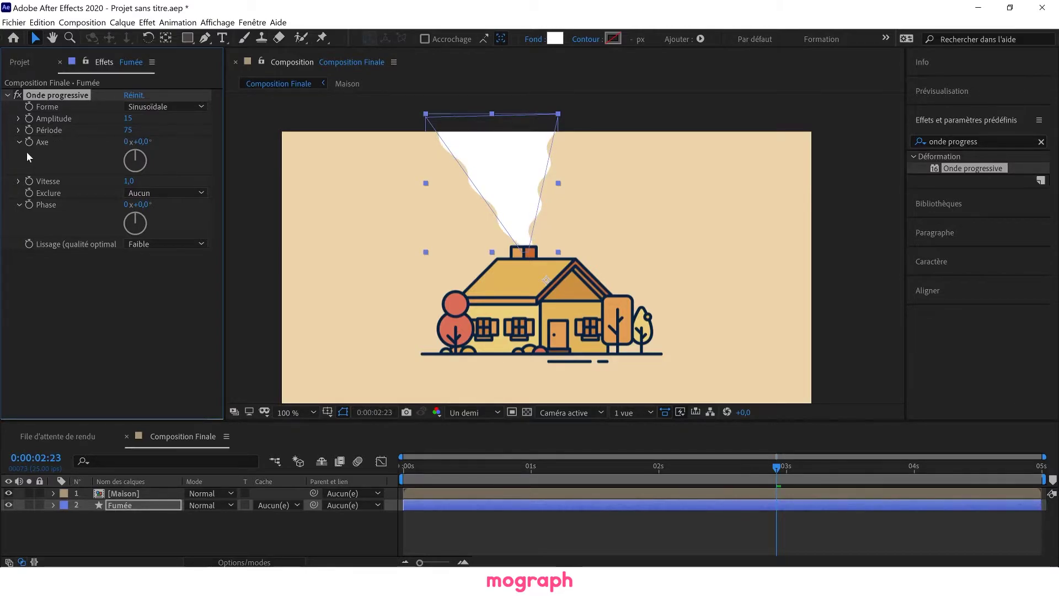
pyautogui.moveTo(403, 468); pyautogui.dragTo(439, 468)
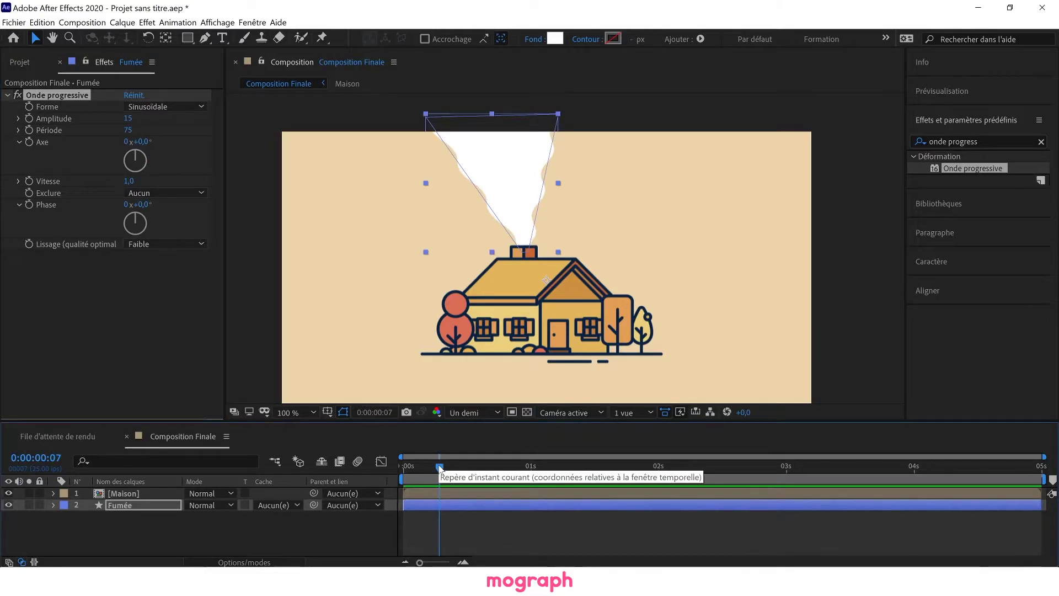
pyautogui.press('space')
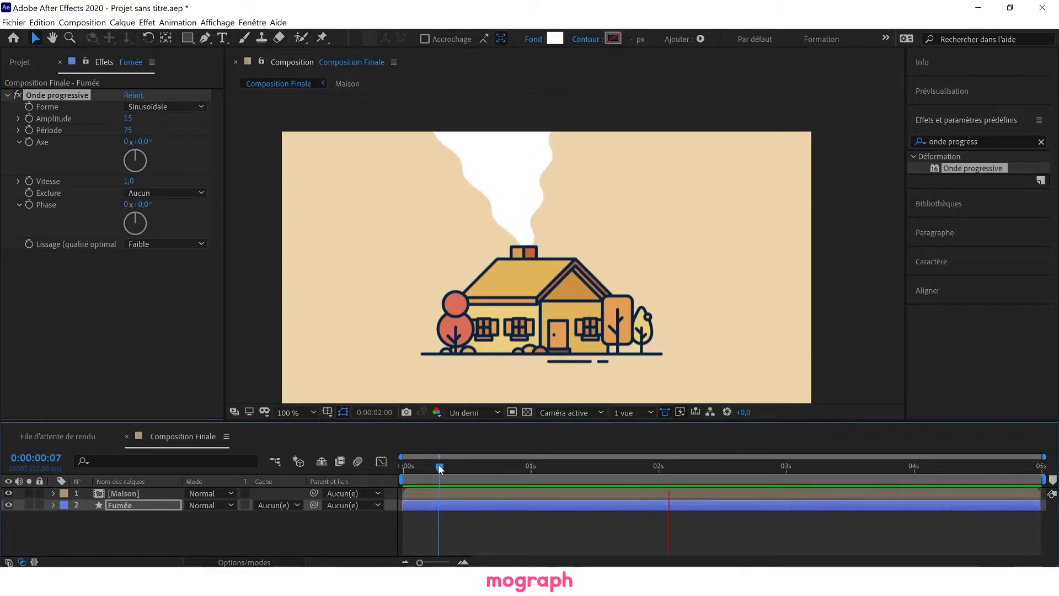
pyautogui.press('space')
# Set the Onde progressive Vitesse to 0,2 and preview the smoke animation.
pyautogui.click(133, 180)
pyautogui.write('0.')
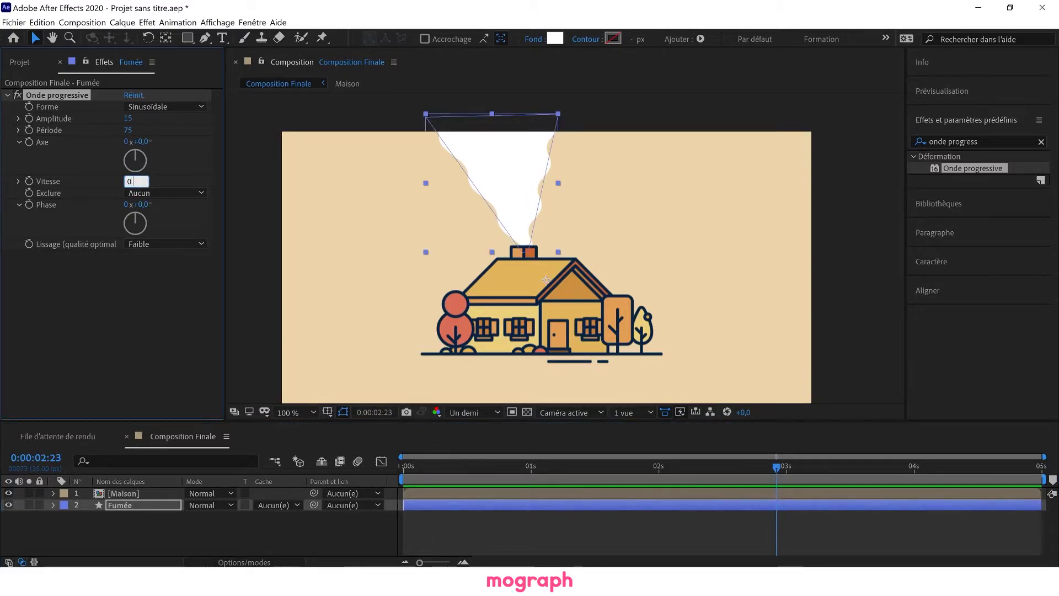
pyautogui.write('2')
pyautogui.press('Return')
pyautogui.press('space')
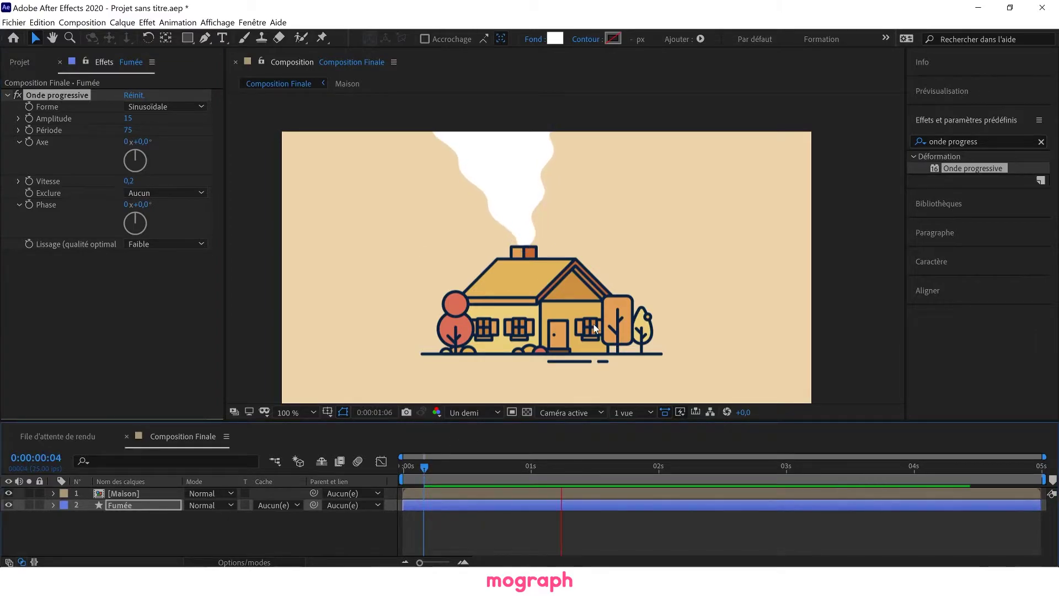
pyautogui.press('space')
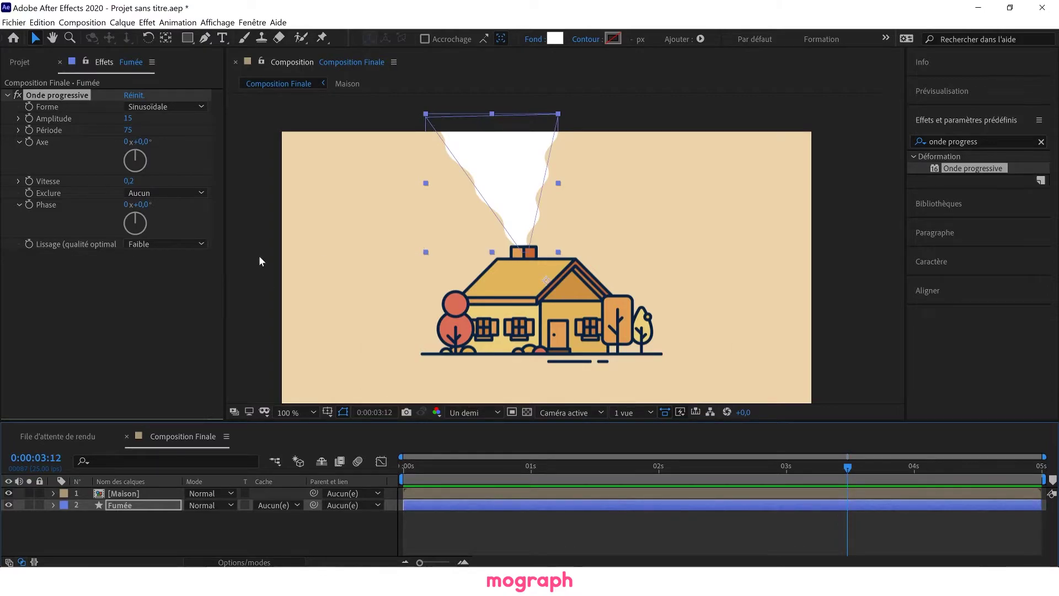
pyautogui.press('space')
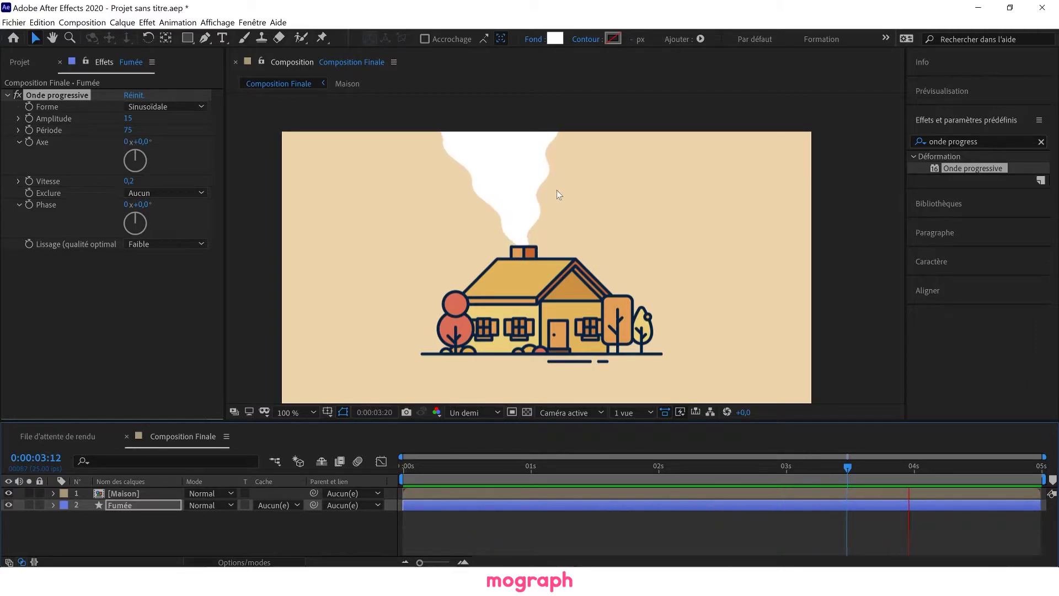
pyautogui.press('space')
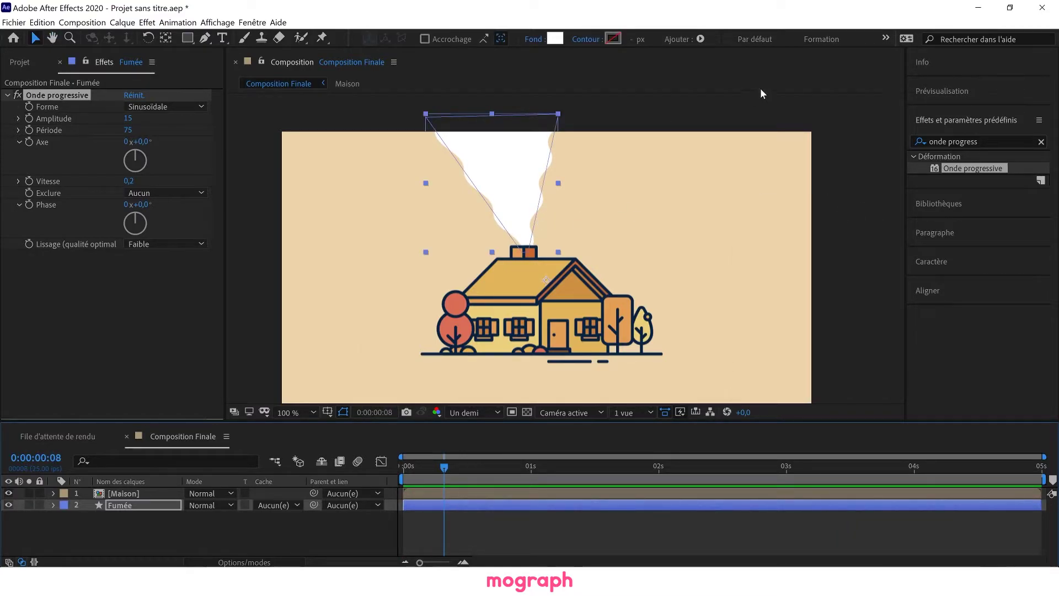
# Apply a second Onde progressive effect to the Fumée layer below the first one and set its Amplitude to 20.
pyautogui.moveTo(975, 170); pyautogui.dragTo(80, 220)
pyautogui.moveTo(65, 276); pyautogui.dragTo(65, 276)
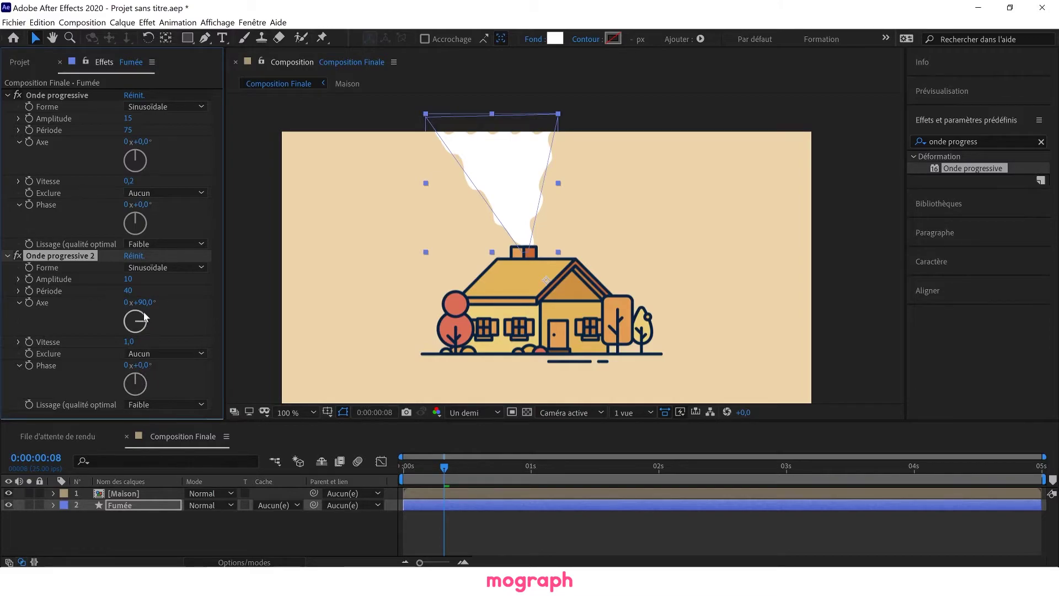
pyautogui.click(131, 280)
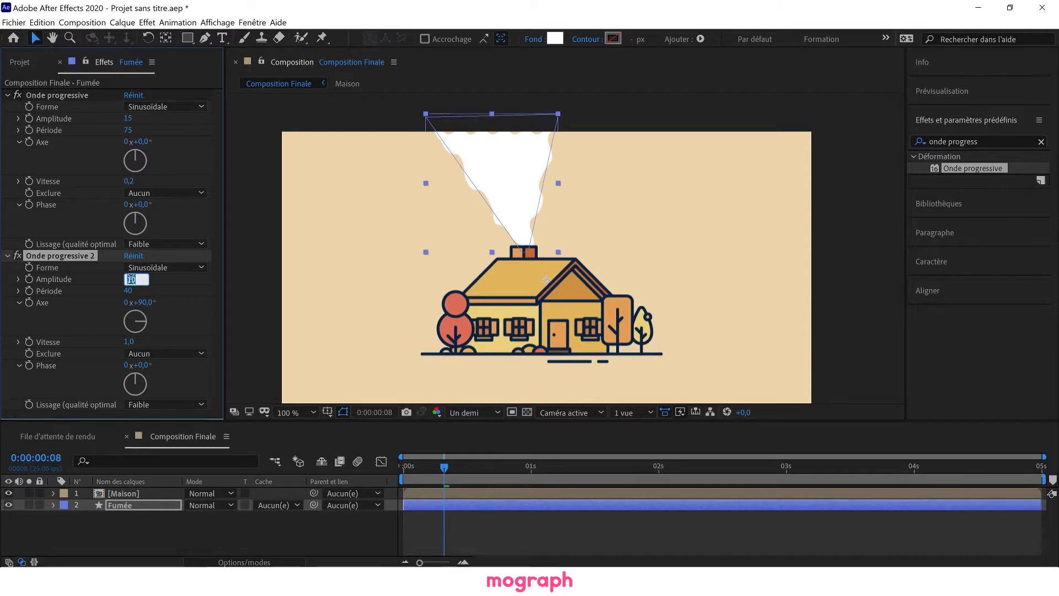
pyautogui.click(172, 292)
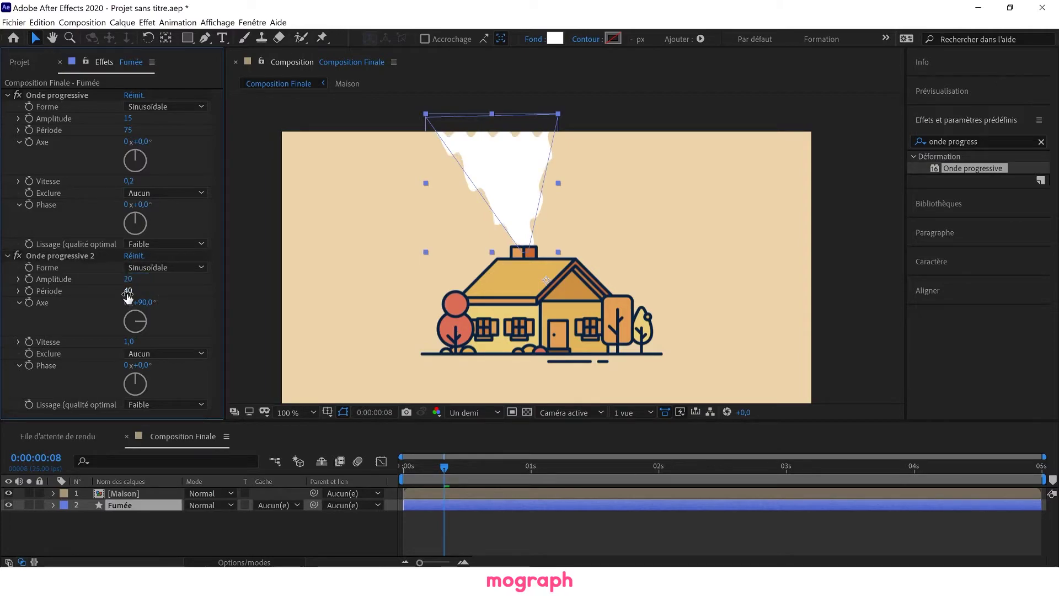
# Set the Période of the Onde progressive 2 effect to 100.
pyautogui.click(128, 291)
pyautogui.write('10')
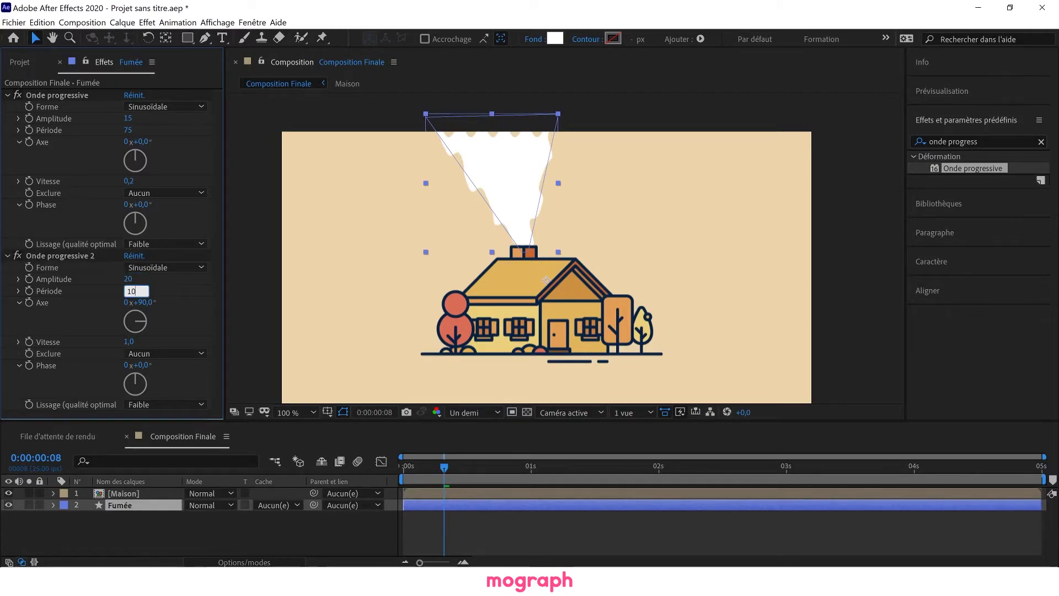
pyautogui.press('Return')
pyautogui.press('Return')
pyautogui.click(127, 291)
pyautogui.write('100')
pyautogui.press('Return')
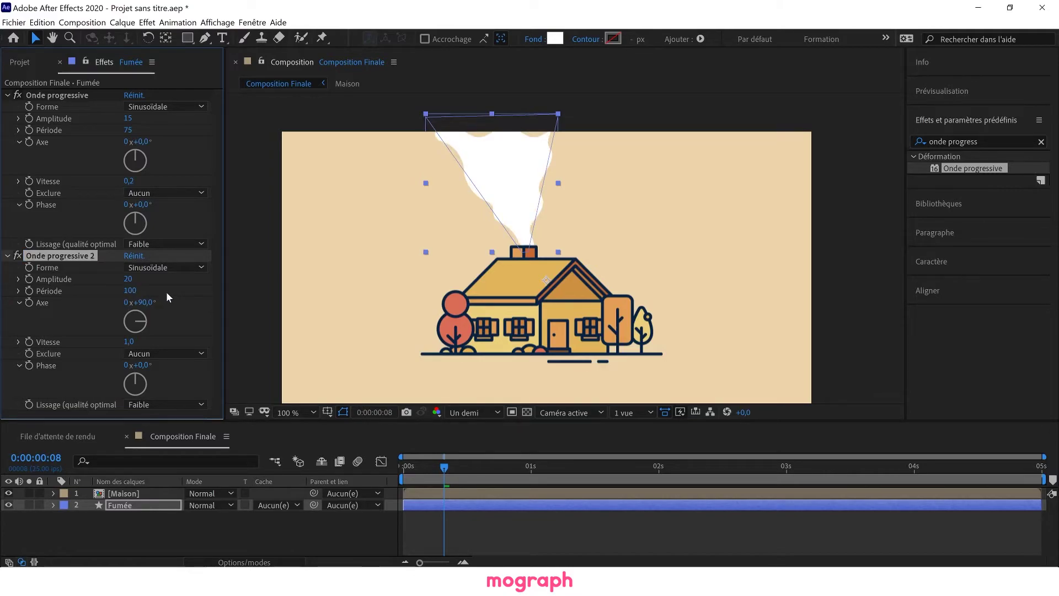
pyautogui.click(167, 291)
pyautogui.click(618, 90)
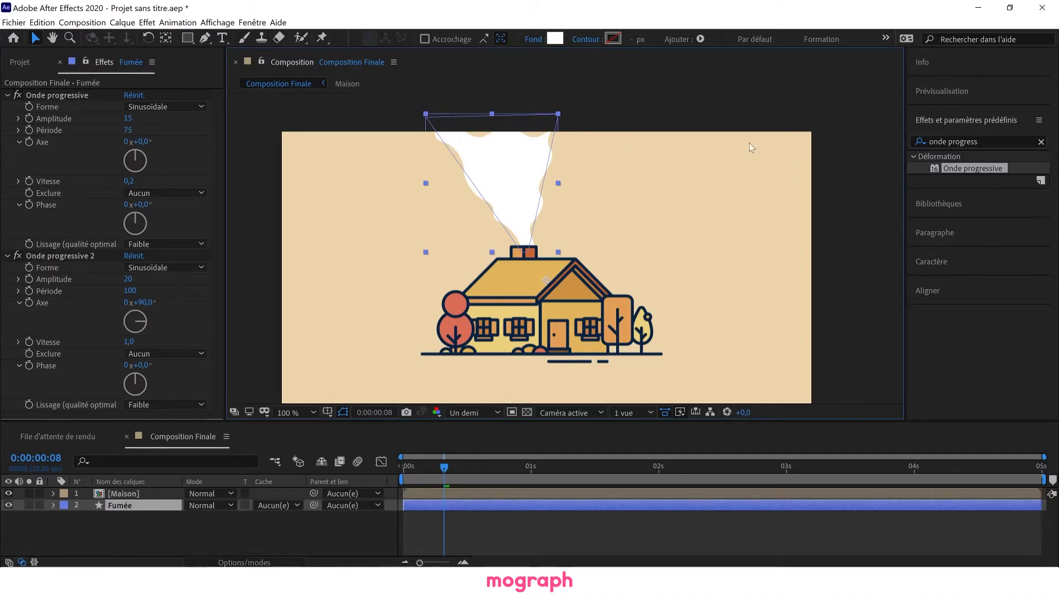
# Find the Limites de croissance effect, apply it to the Fumée layer, and place it above both Onde progressive effects.
pyautogui.click(1041, 143)
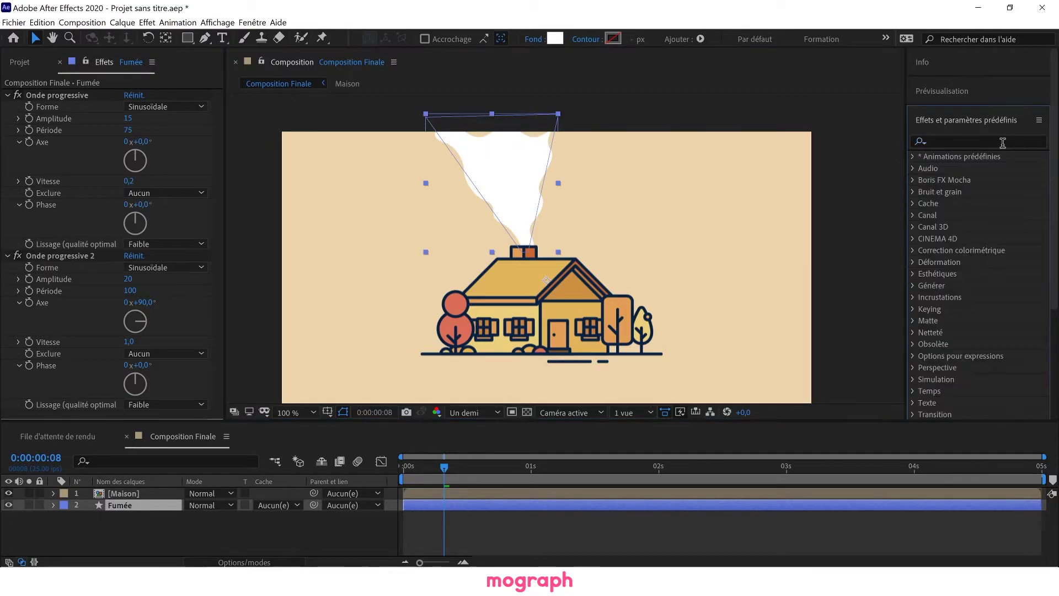
pyautogui.click(962, 139)
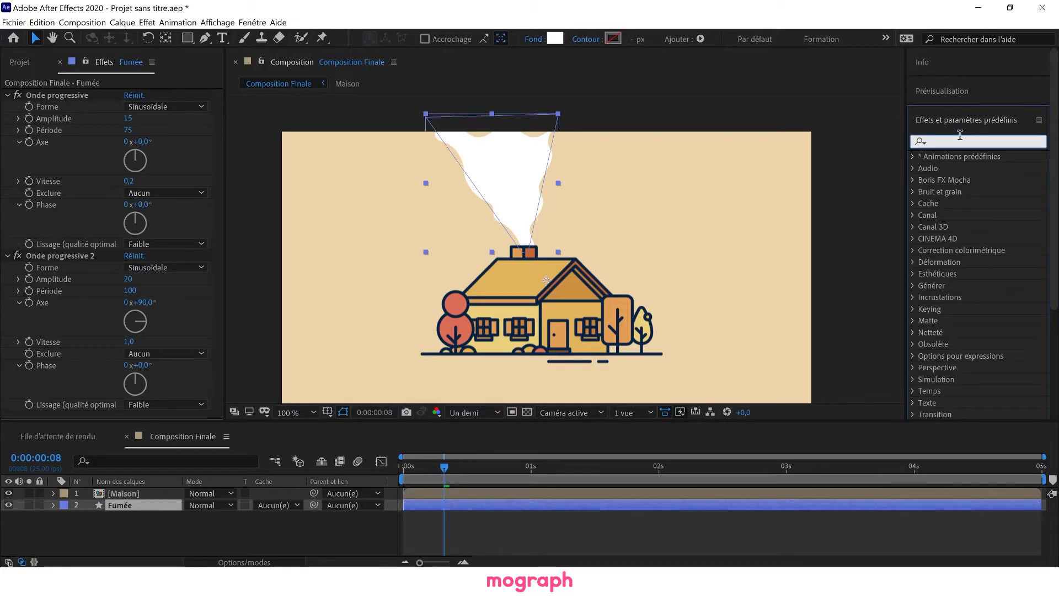
pyautogui.write('limite')
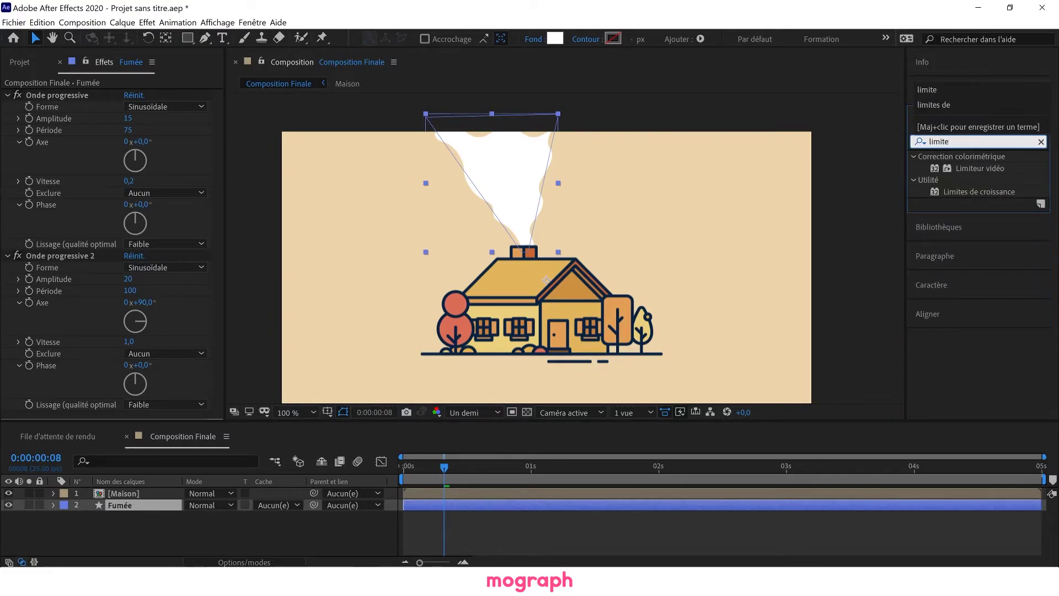
pyautogui.moveTo(983, 192); pyautogui.dragTo(65, 359)
pyautogui.moveTo(60, 406); pyautogui.dragTo(66, 95)
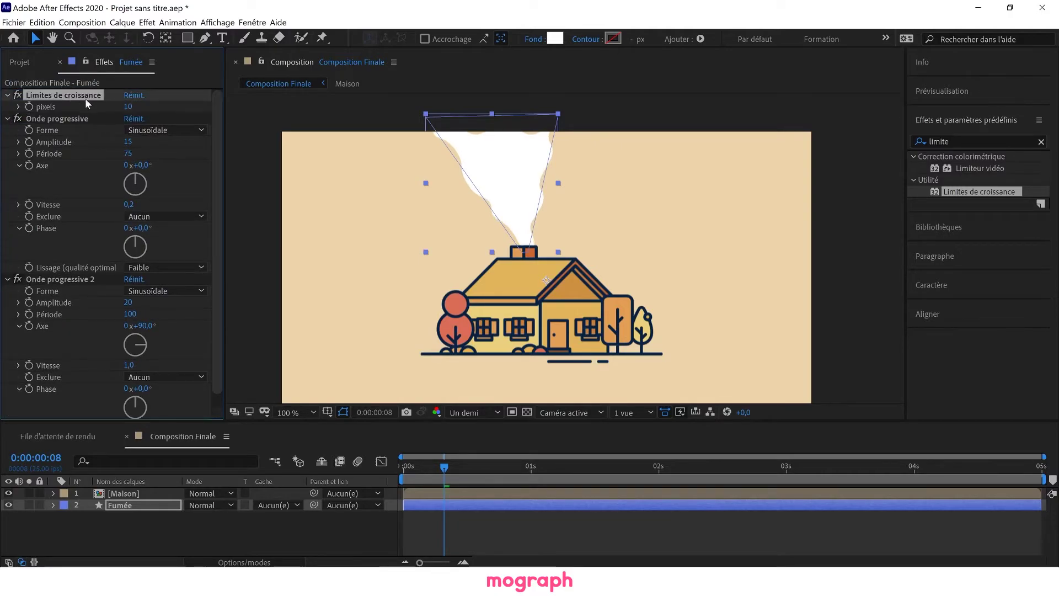
# Set the Limites de croissance pixels value to 50 and preview the smoke animation from 0:00:00:00.
pyautogui.moveTo(128, 107); pyautogui.dragTo(151, 107)
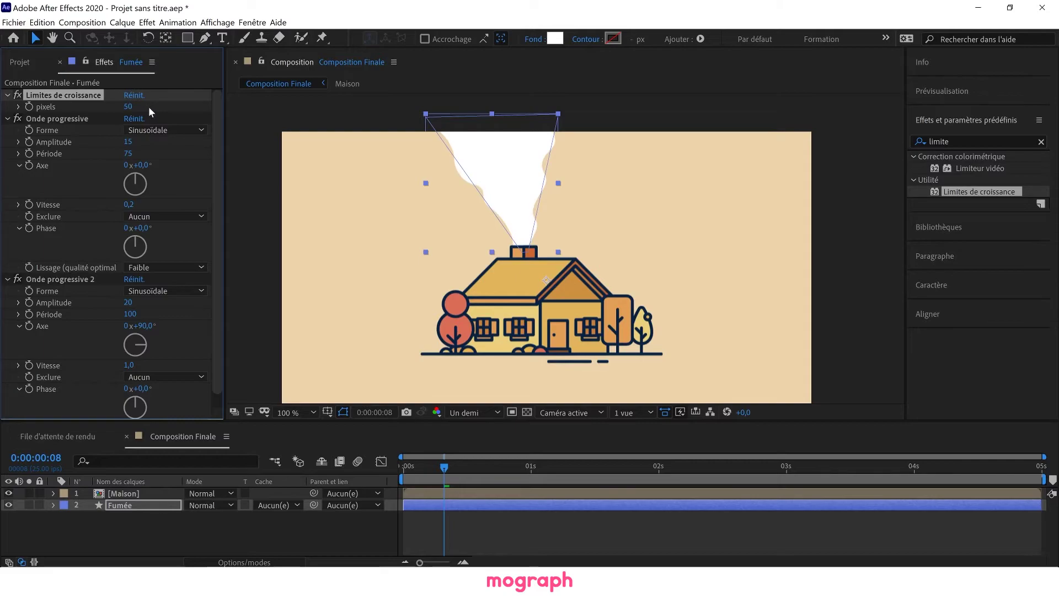
pyautogui.moveTo(455, 477); pyautogui.dragTo(405, 466)
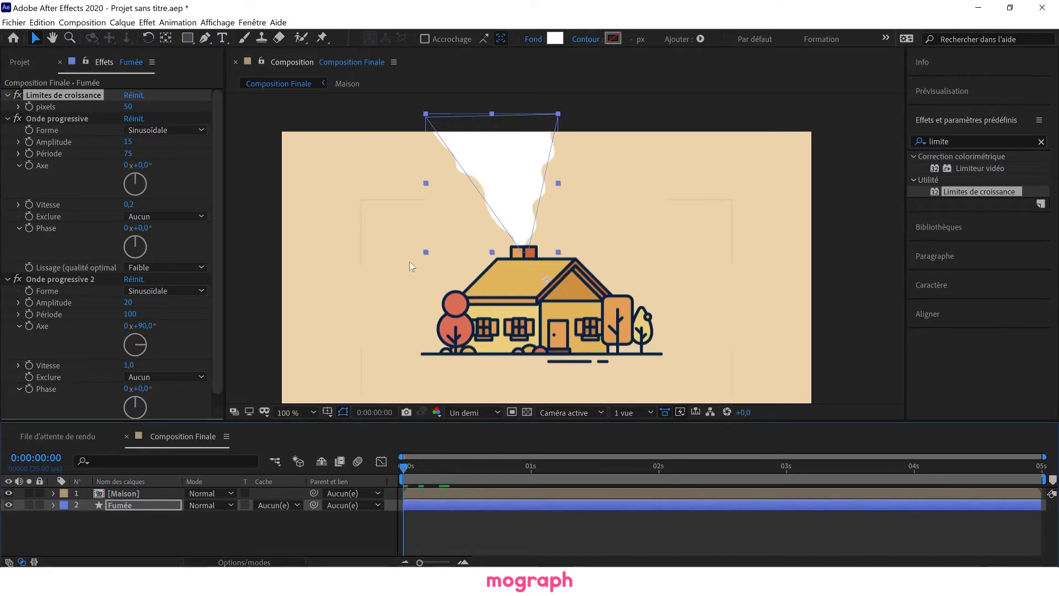
pyautogui.click(644, 106)
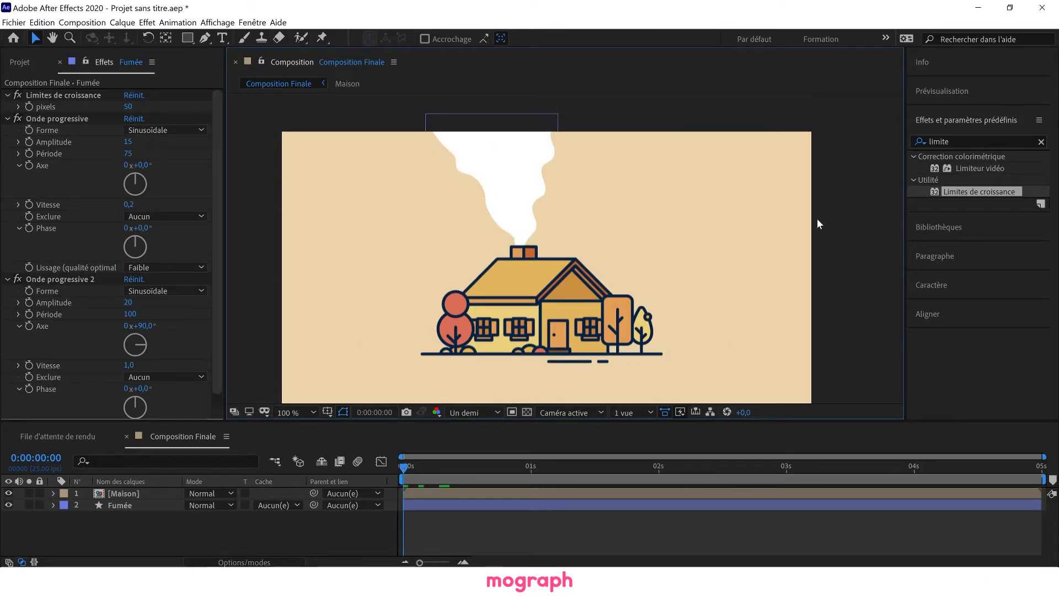
pyautogui.press('space')
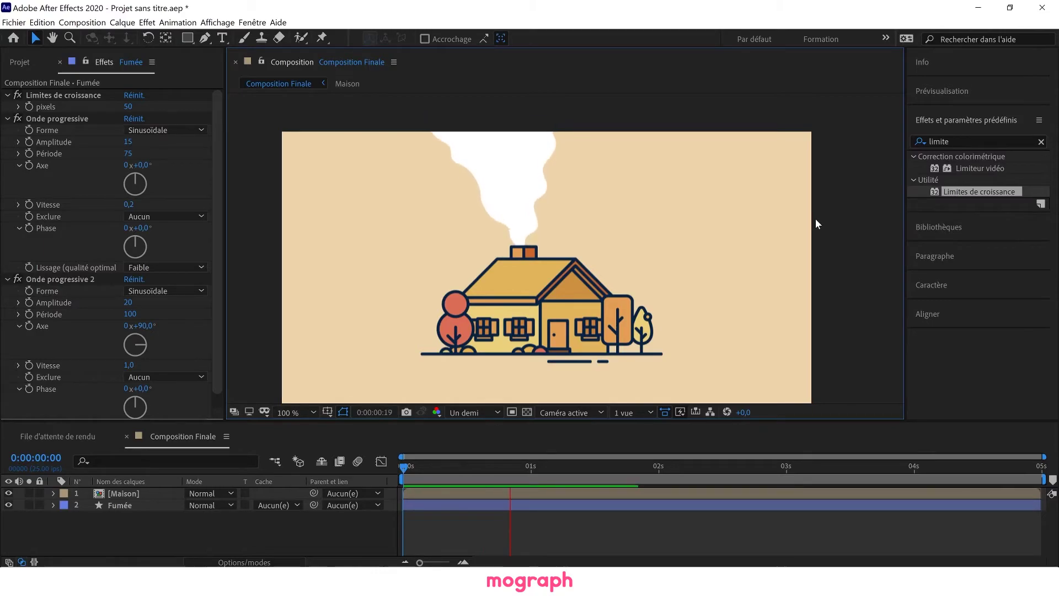
pyautogui.press('space')
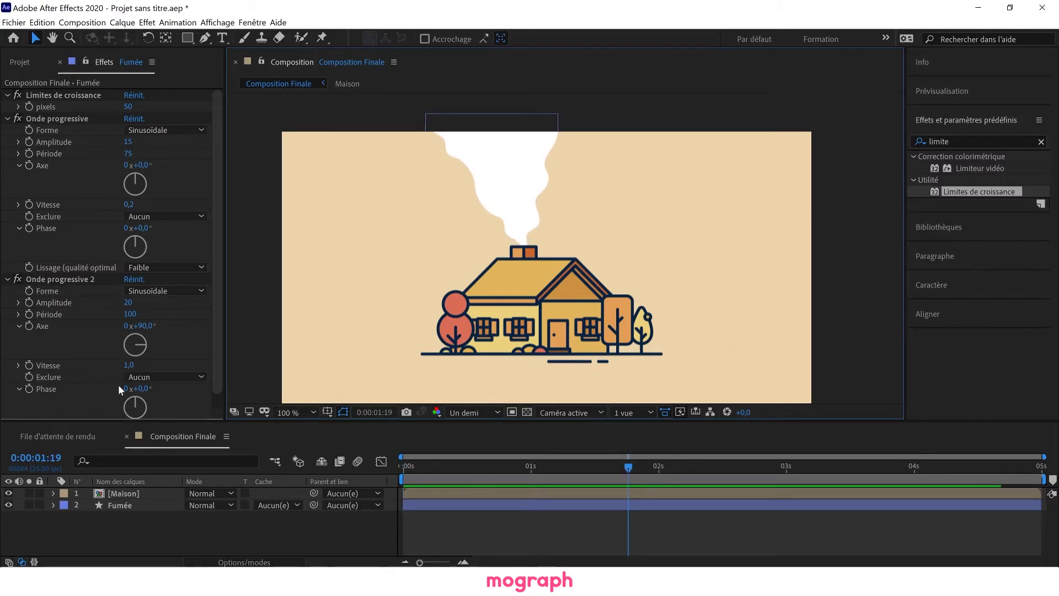
# Set the Onde progressive 2 Vitesse to 0,2 and preview the smoke from 0:00:00:00.
pyautogui.click(7, 118)
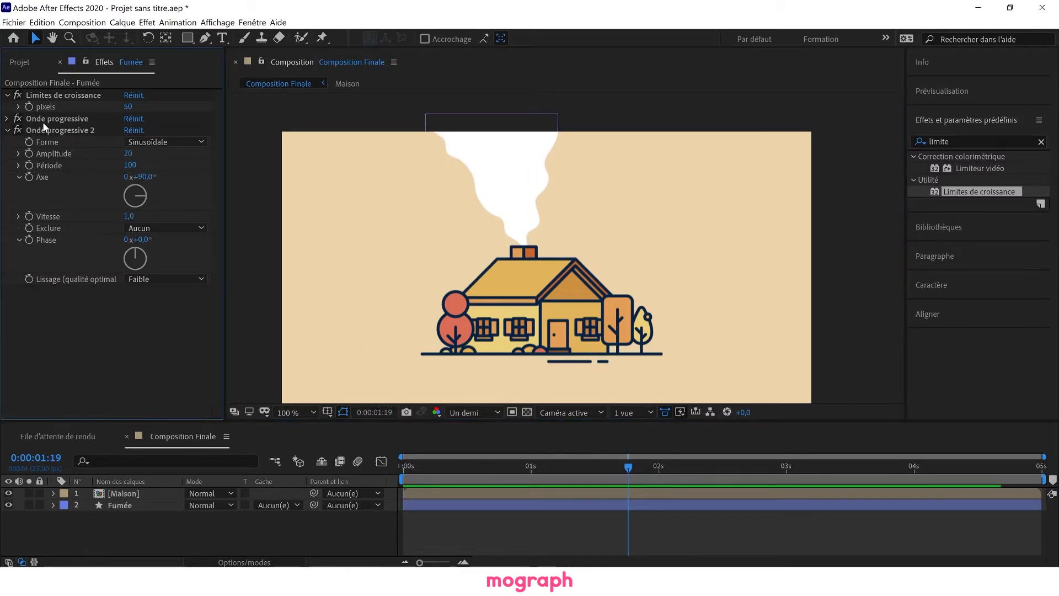
pyautogui.click(129, 215)
pyautogui.write('0,2')
pyautogui.press('Return')
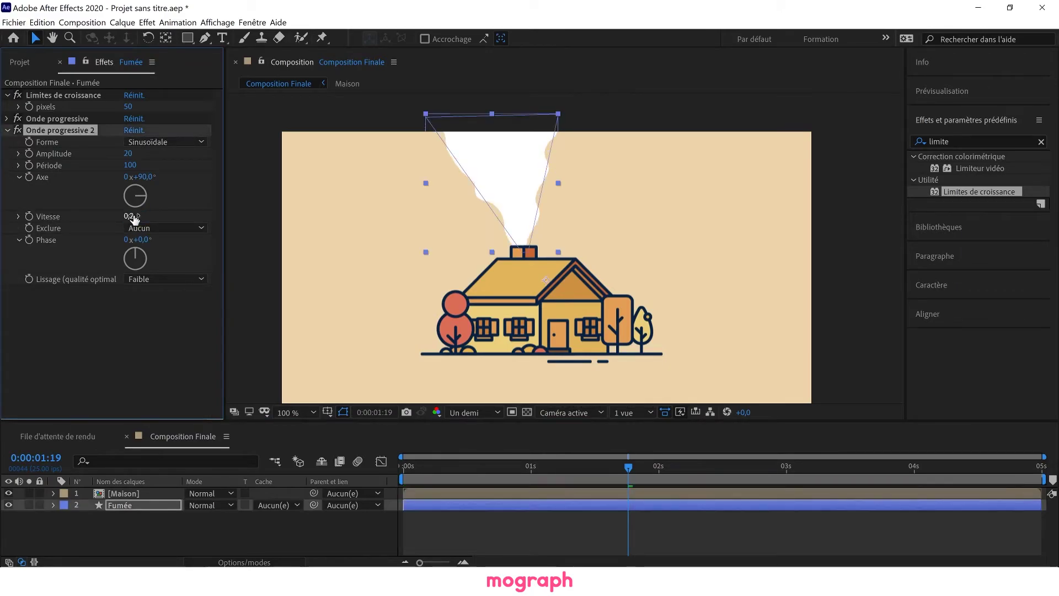
pyautogui.moveTo(433, 466); pyautogui.dragTo(388, 465)
pyautogui.press('space')
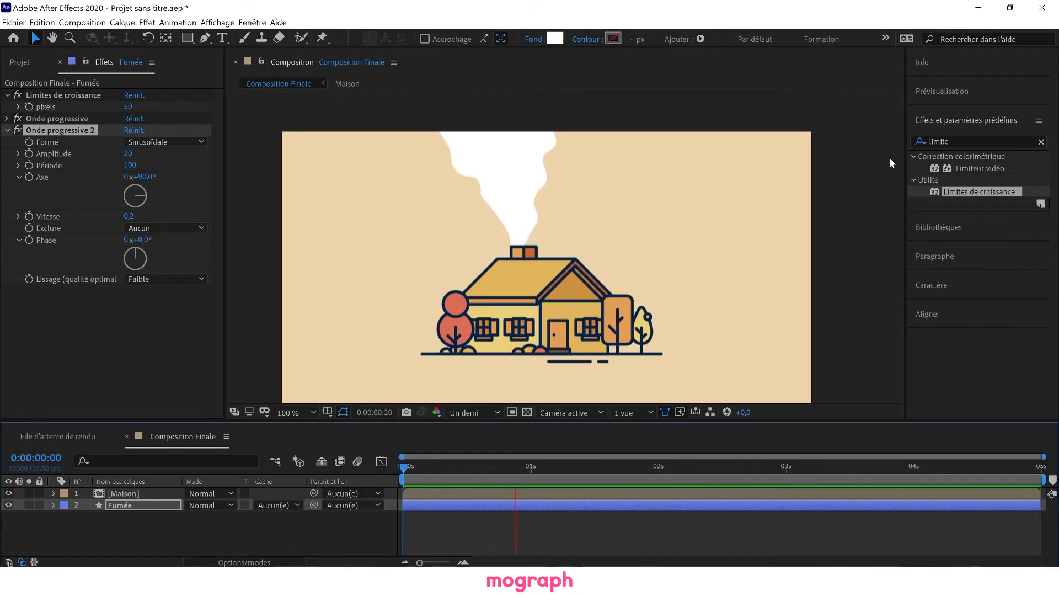
pyautogui.press('space')
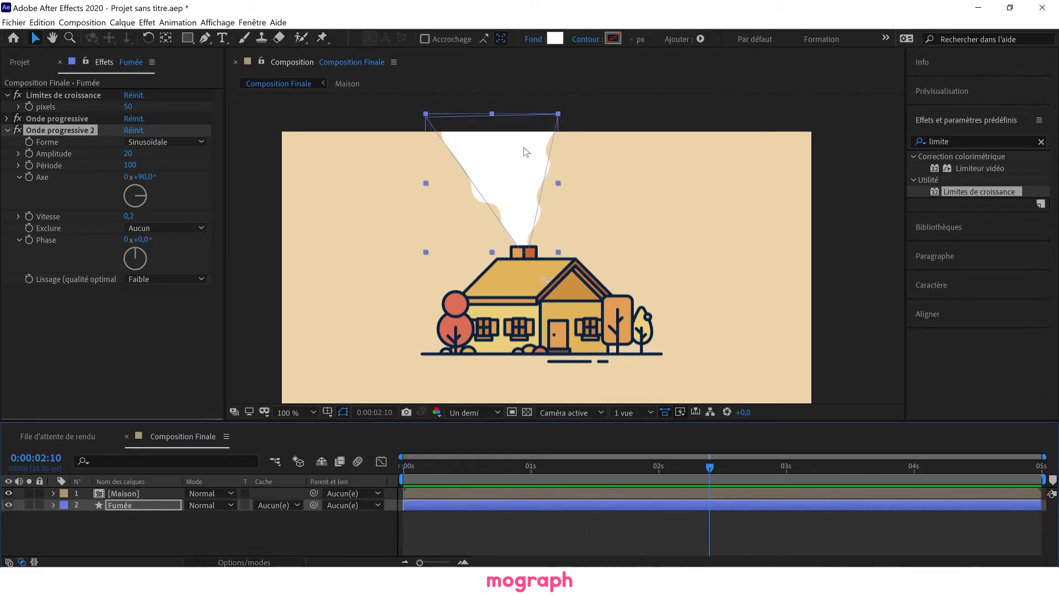
# Set the Fumée layer's Opacité to 35 % and preview the animation from 0:00:00:00.
pyautogui.click(128, 504)
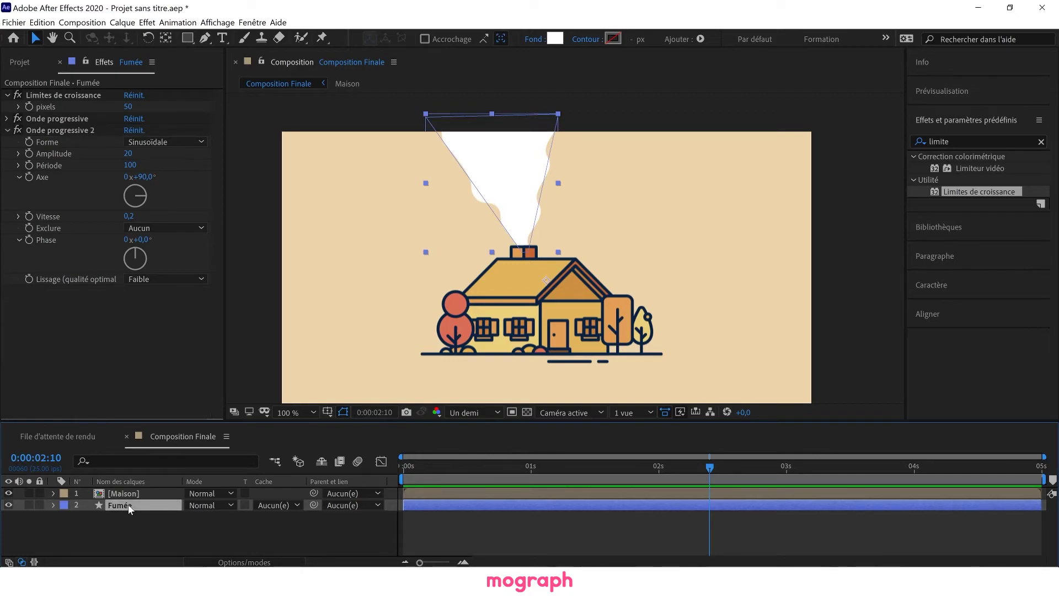
pyautogui.press('t')
pyautogui.click(189, 517)
pyautogui.write('5')
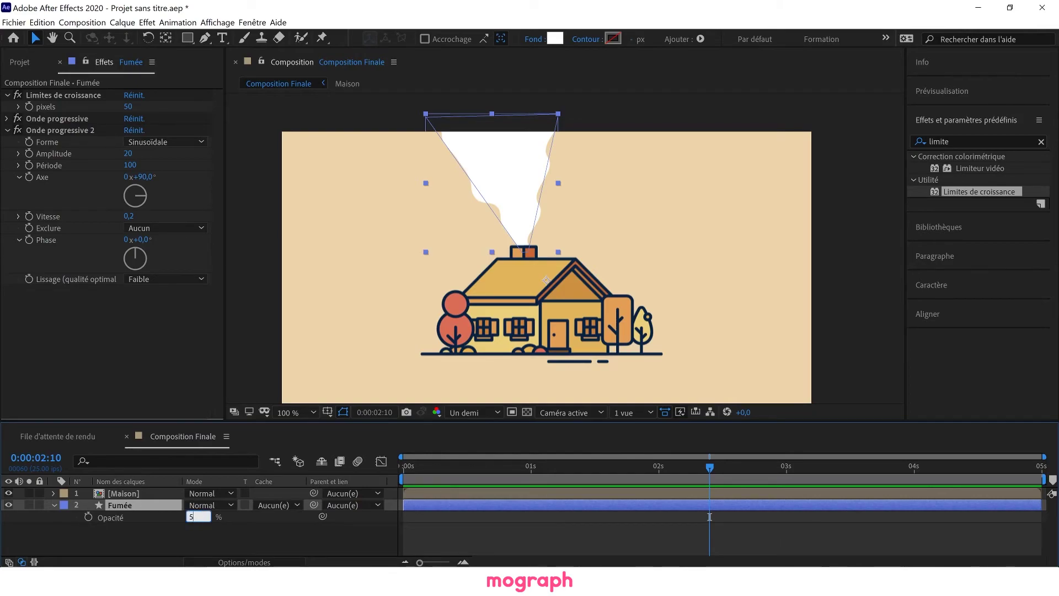
pyautogui.write('35')
pyautogui.press('Return')
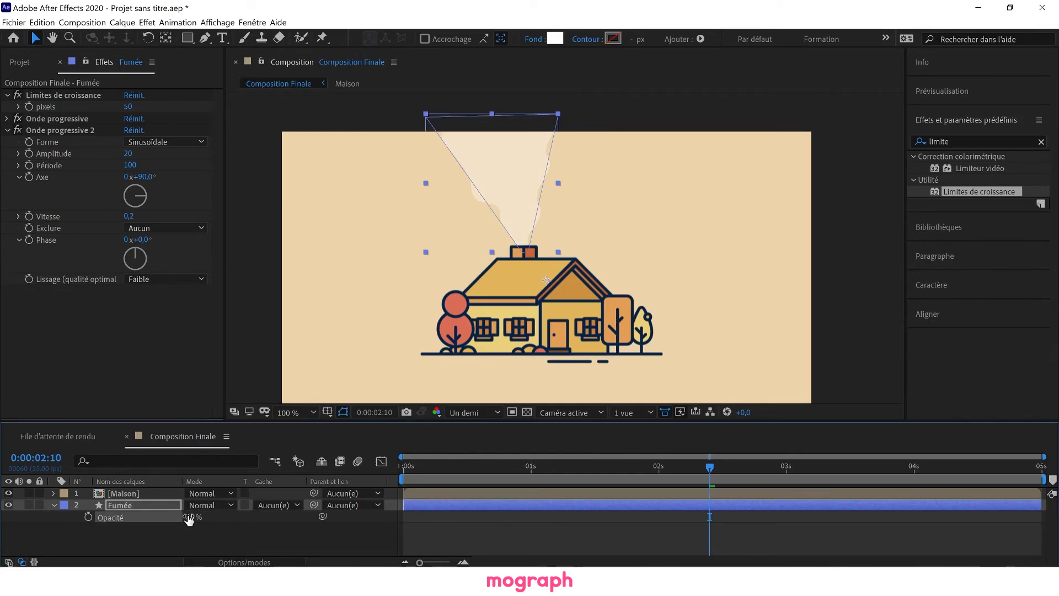
pyautogui.moveTo(480, 468); pyautogui.dragTo(382, 463)
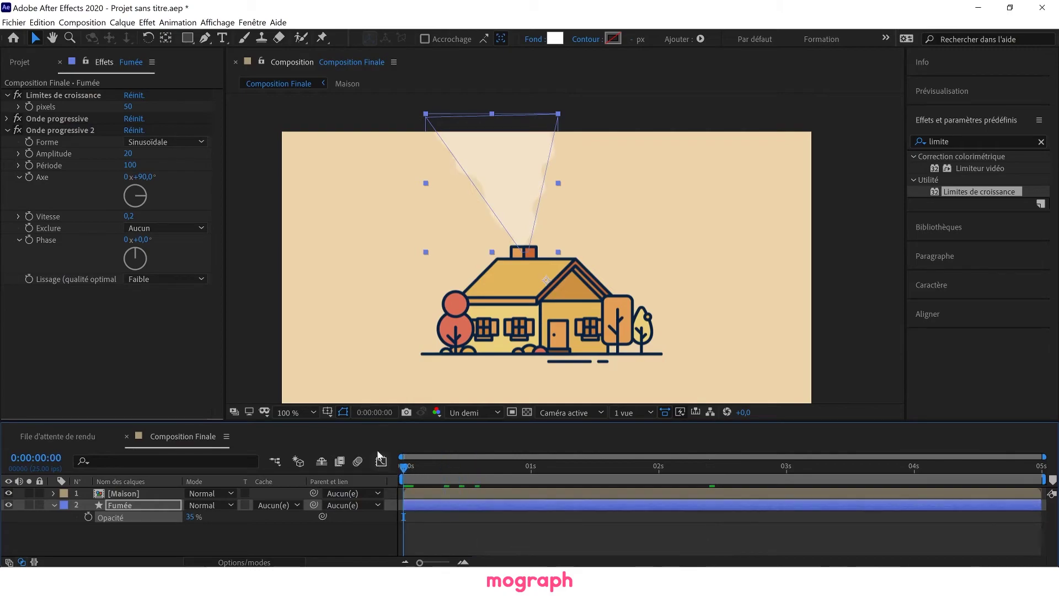
pyautogui.click(841, 209)
pyautogui.press('space')
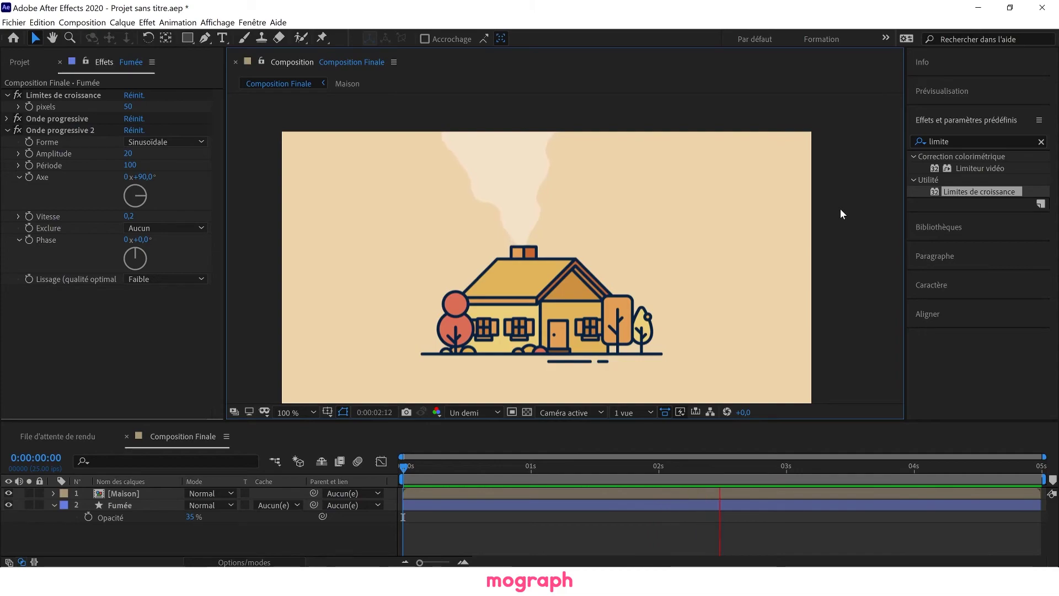
pyautogui.press('space')
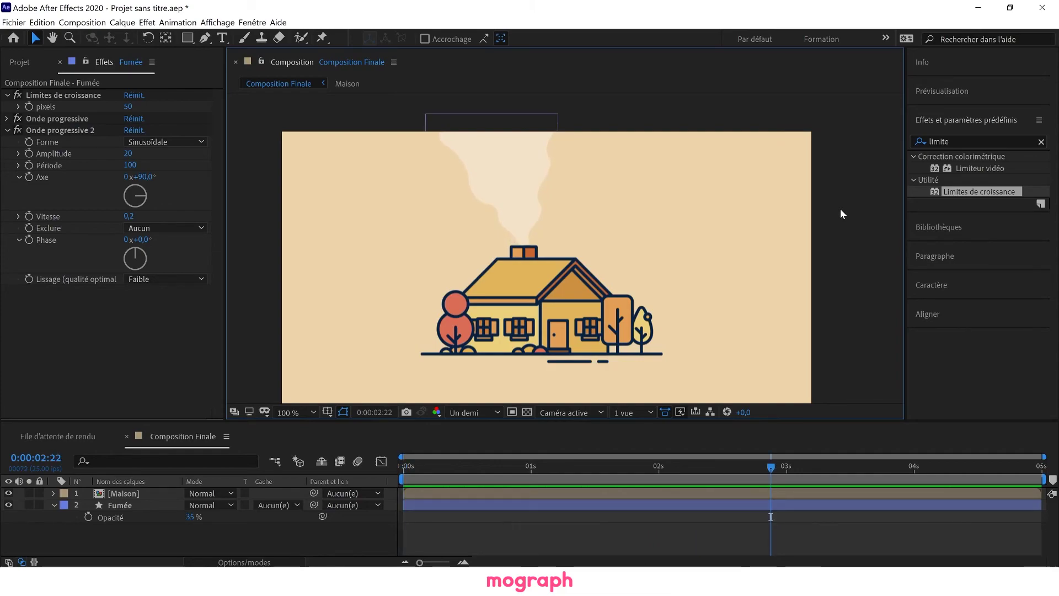